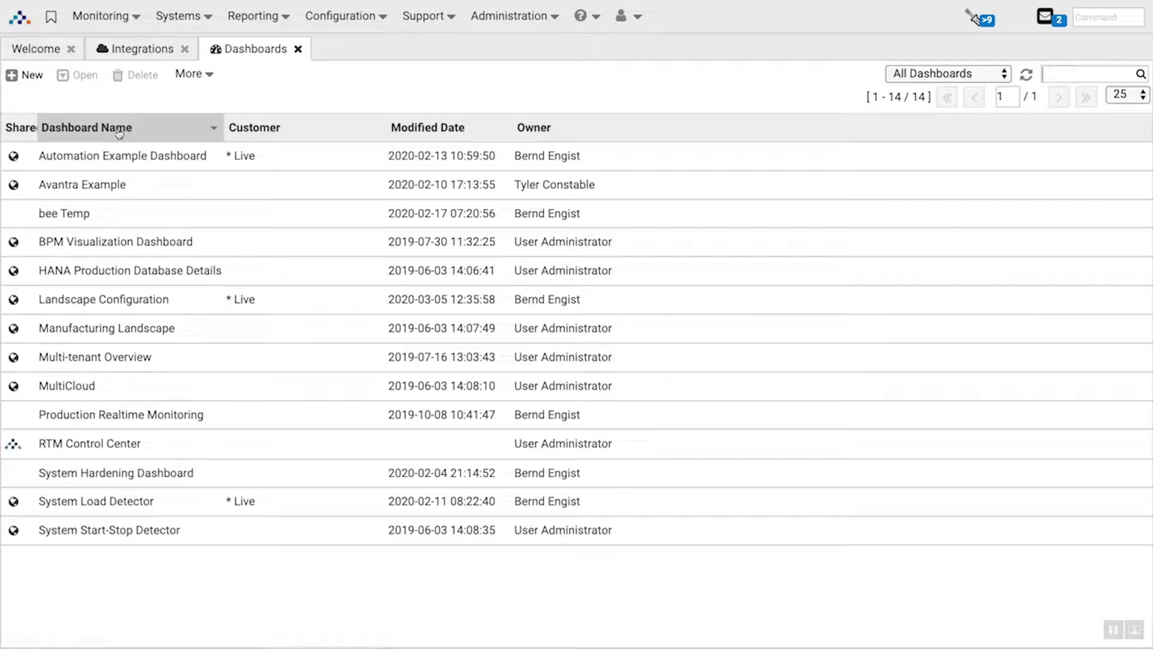
Step: Open the System Load Detector dashboard and examine its load tile and the LIVE_AVA system overview with the oscar_XAN_00 dialog instance
left_click(118, 159)
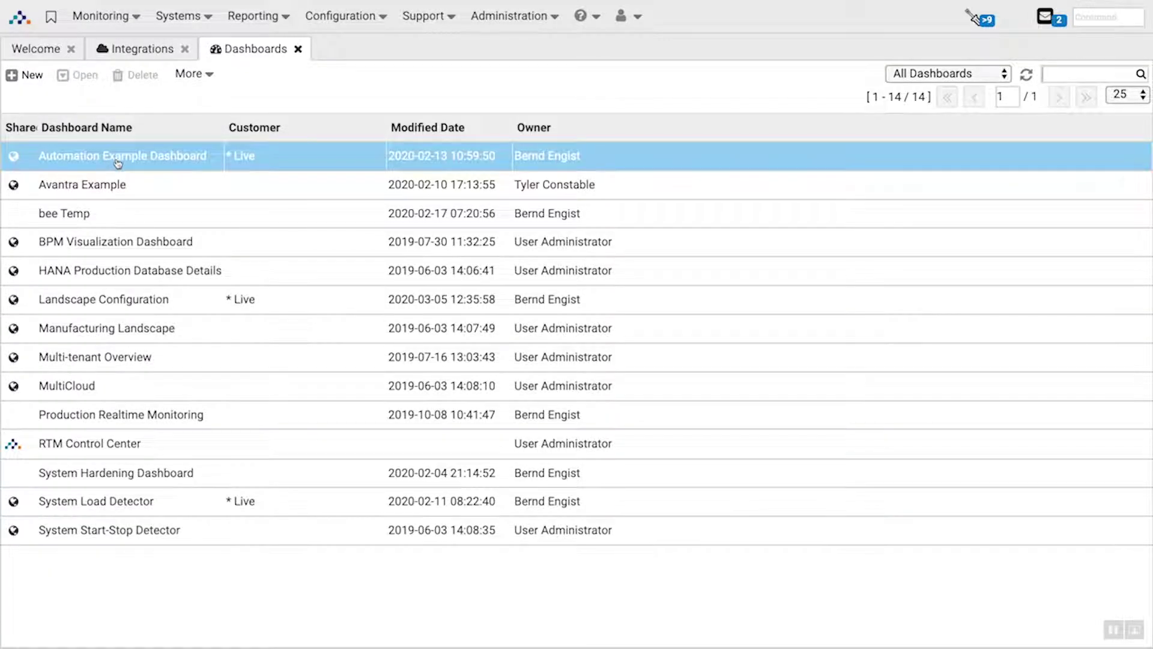
double_click(123, 509)
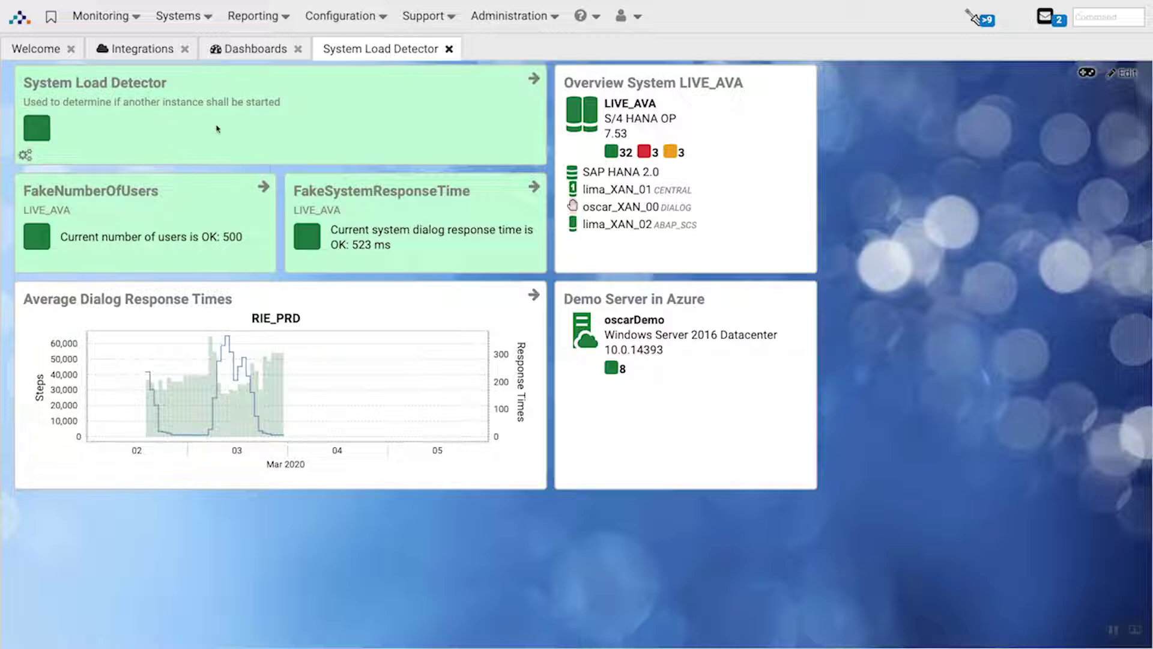
left_click_drag(22, 83, 172, 87)
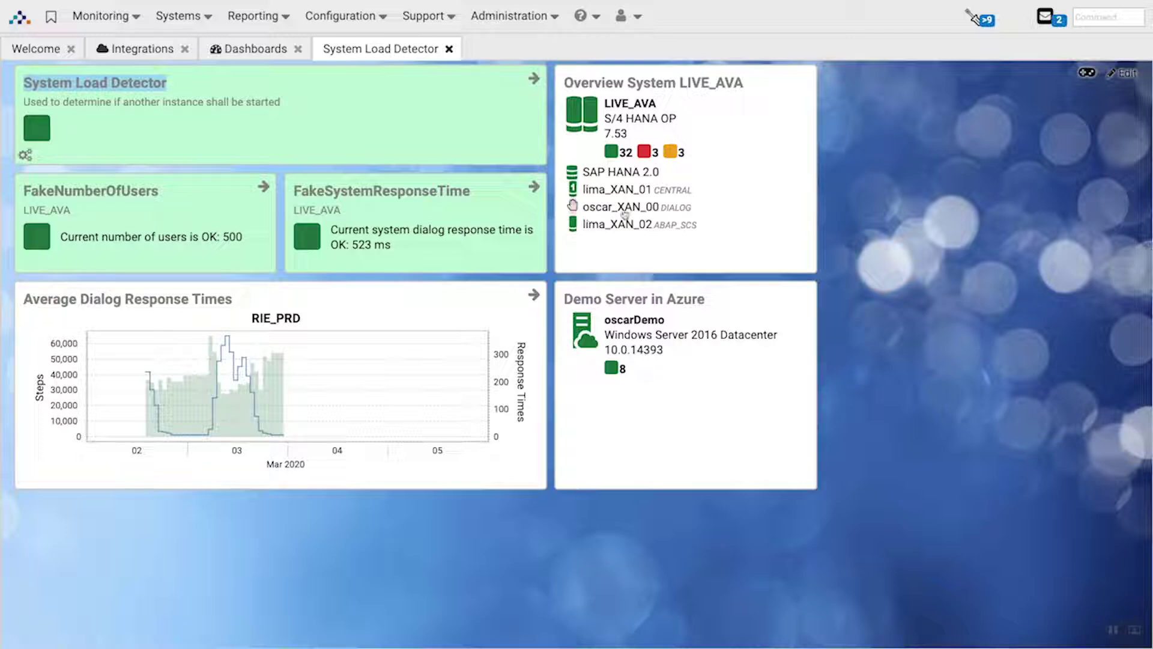
mouse_move(575, 210)
left_click(340, 135)
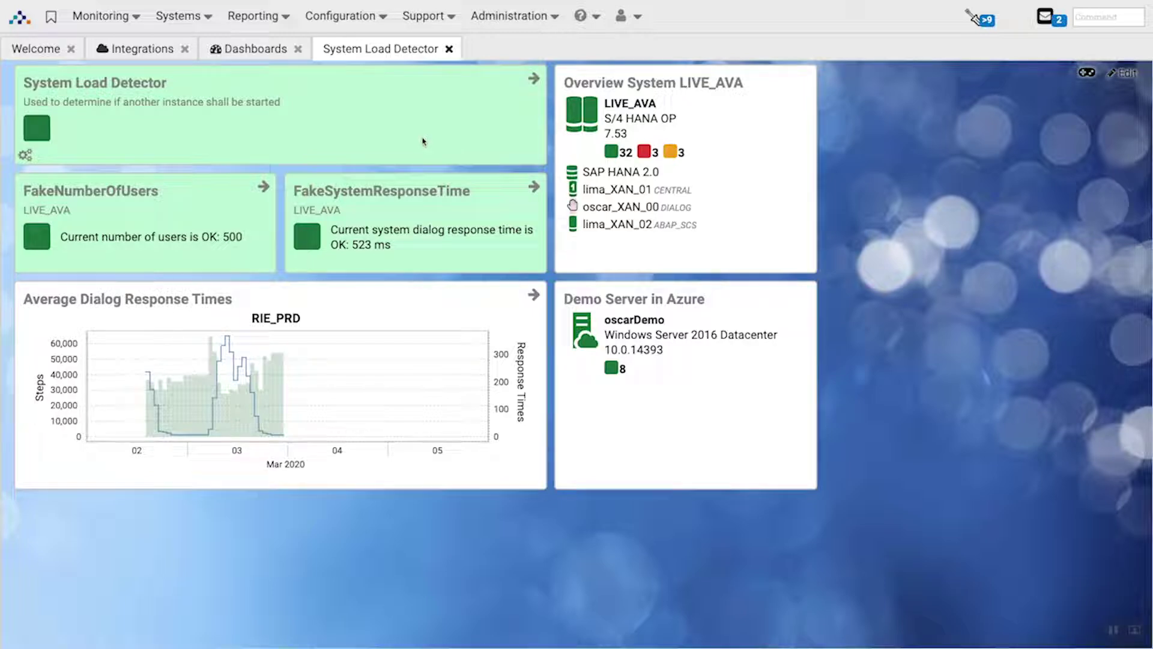
Step: Open the global notification action "Start additional application server of System LIVE_XAN" and view its assigned output channel
left_click(377, 17)
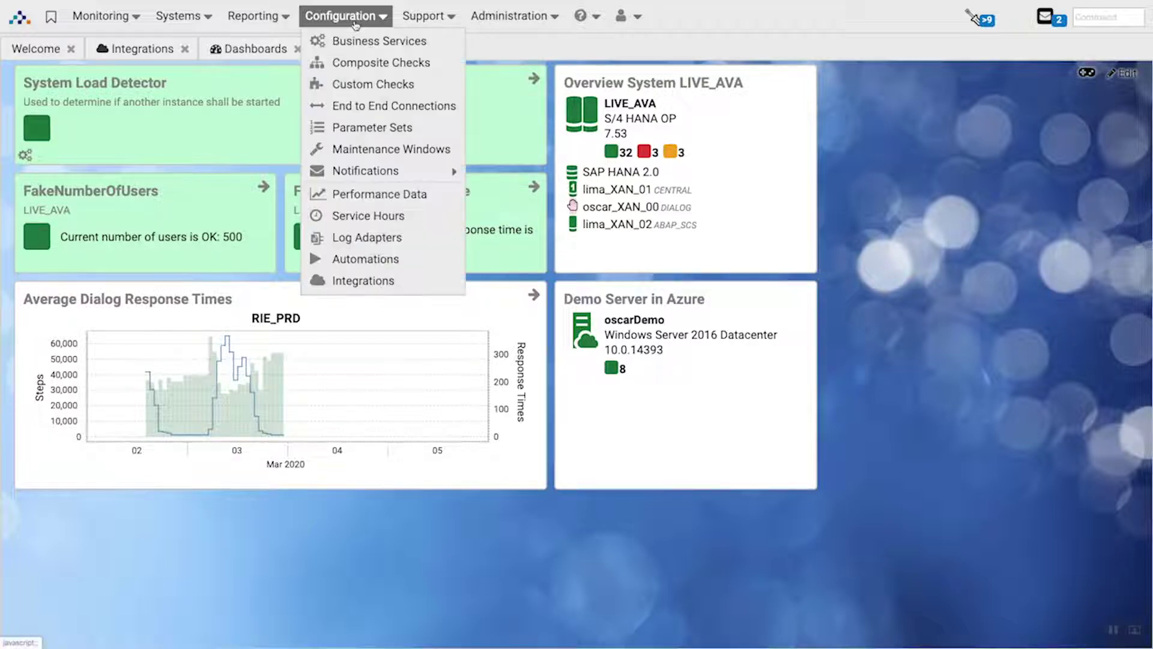
mouse_move(378, 174)
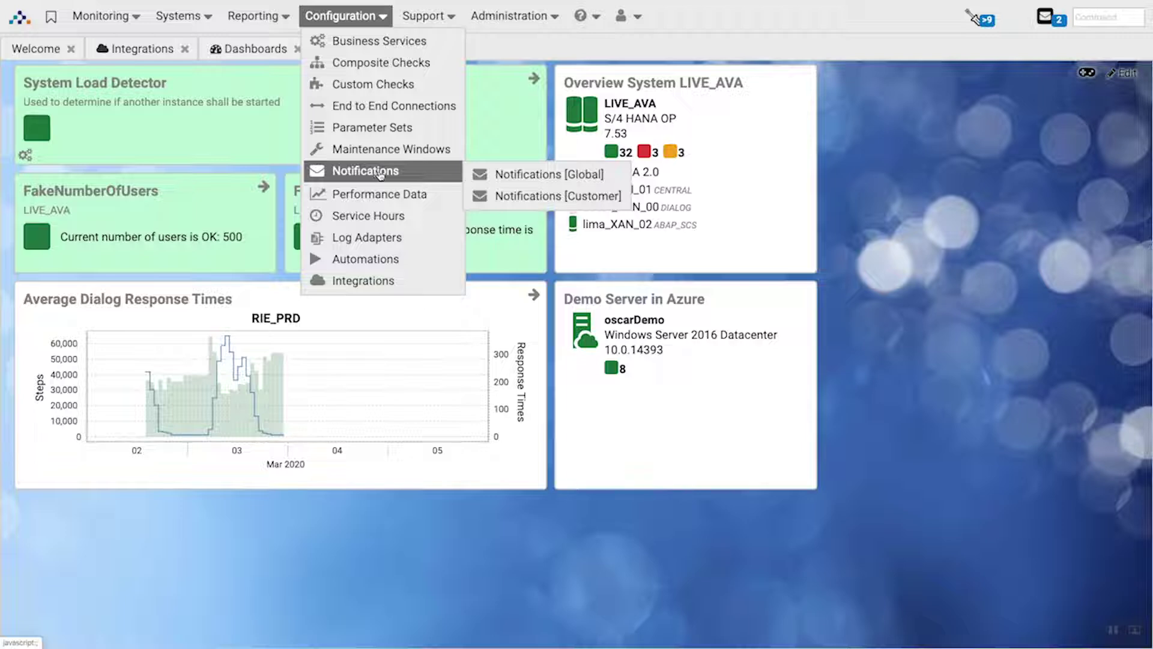
left_click(512, 177)
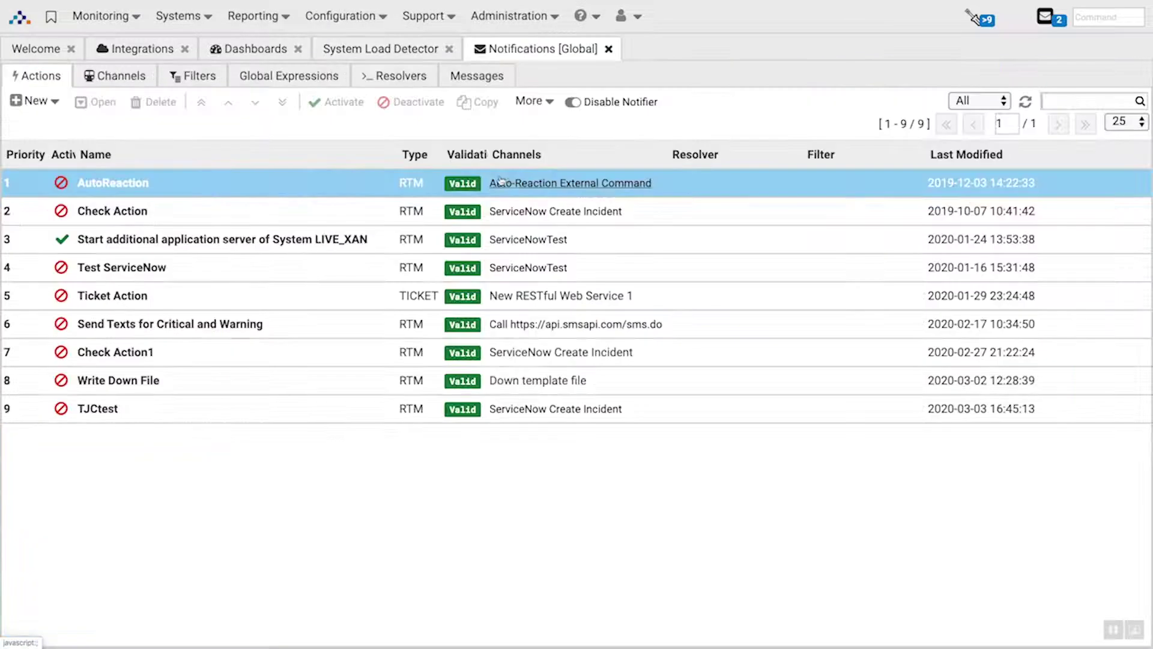
left_click(180, 243)
double_click(149, 244)
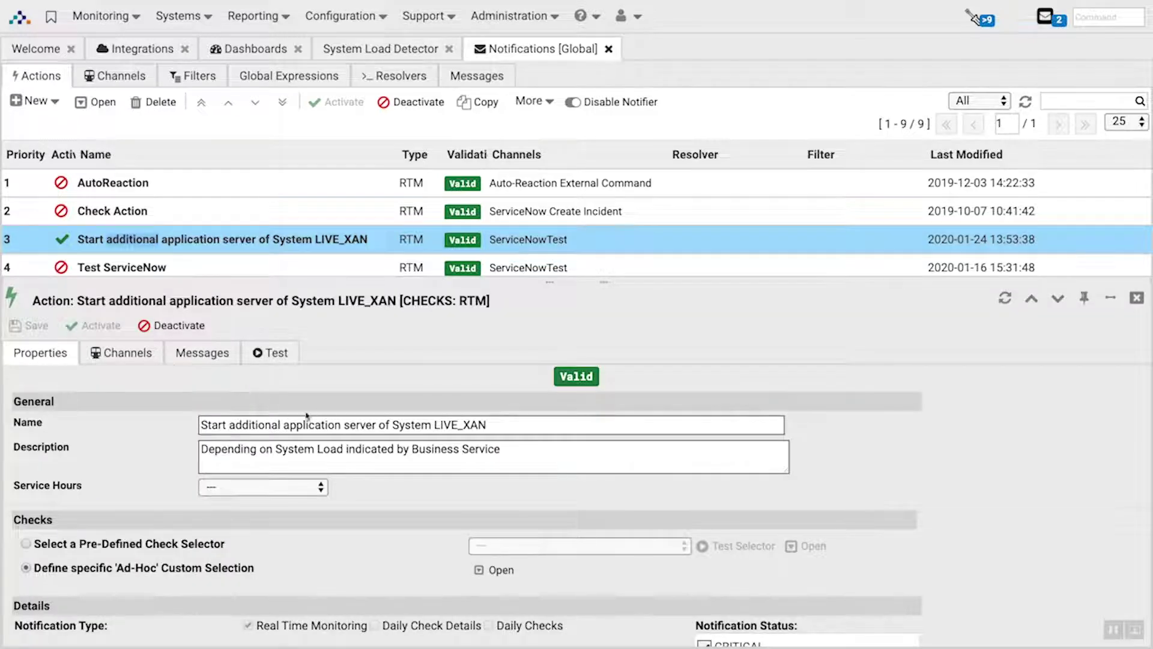
left_click(139, 355)
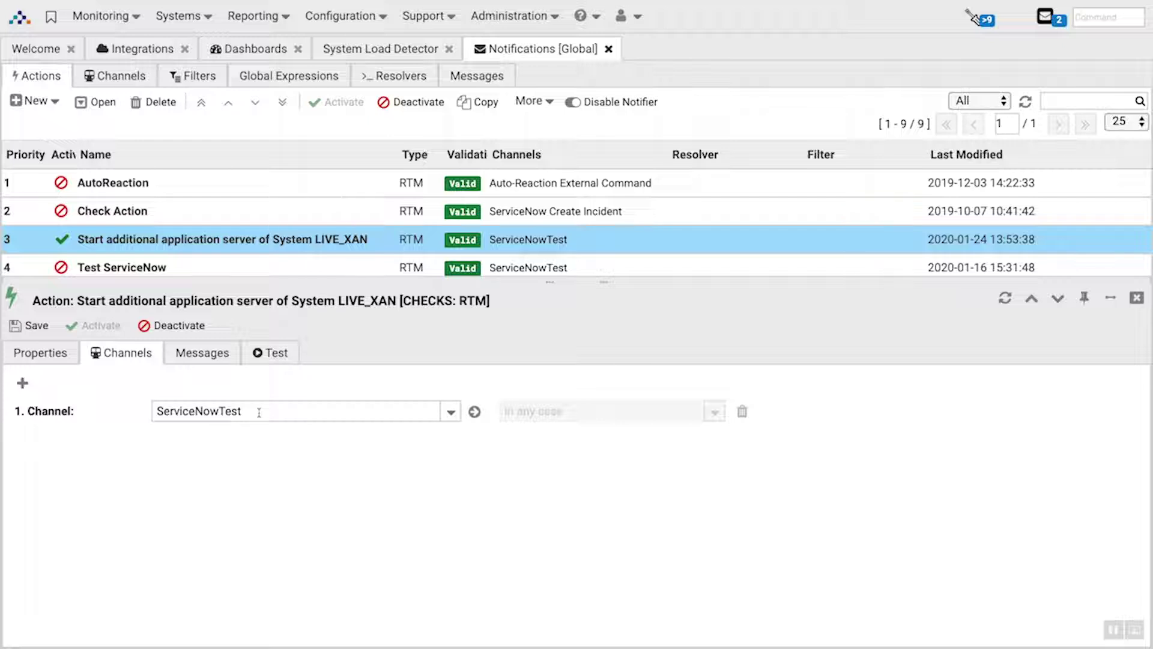
Step: Review the global notification channels and the channel types available for a new one, including ServiceNow Incident
left_click(119, 78)
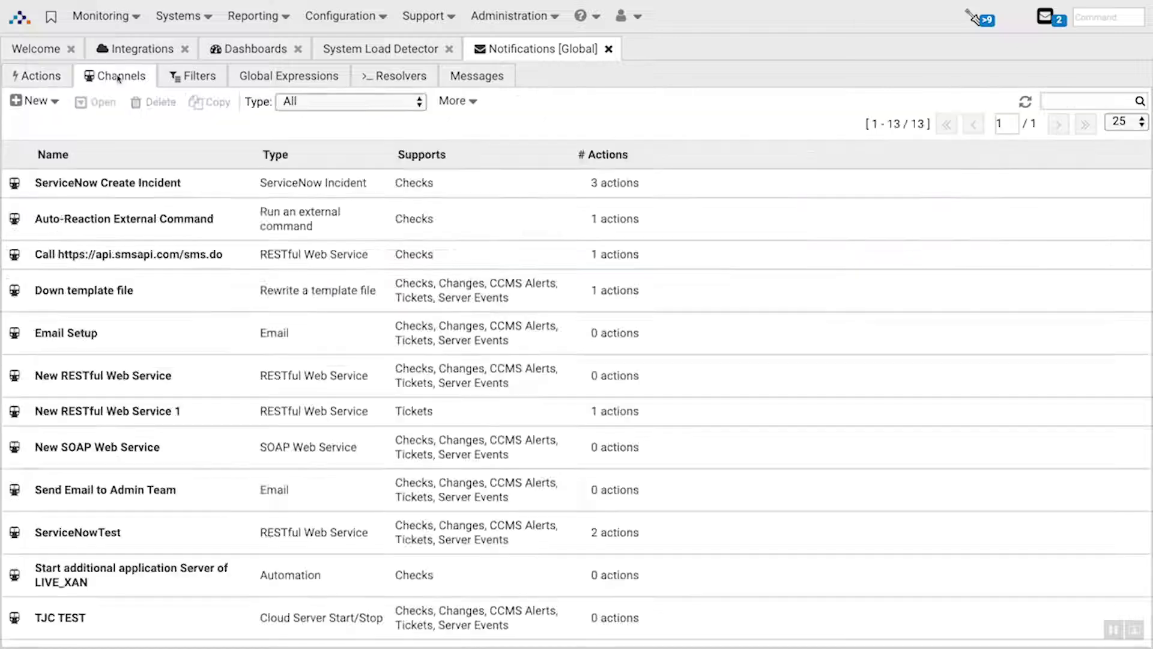
left_click(35, 102)
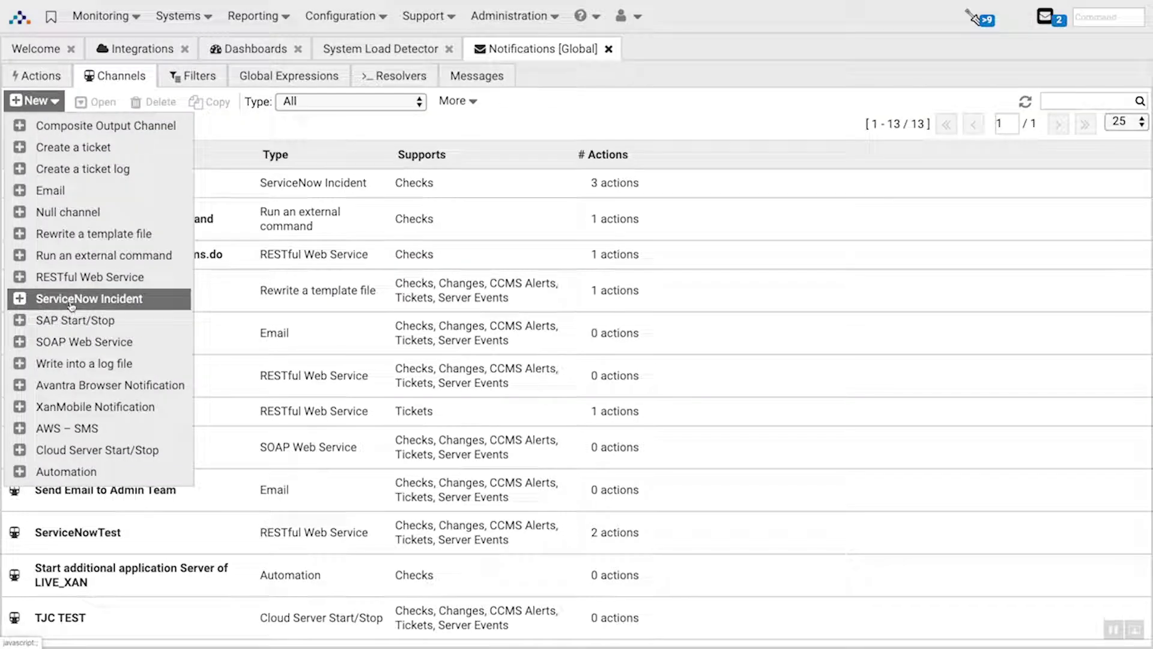
left_click(232, 131)
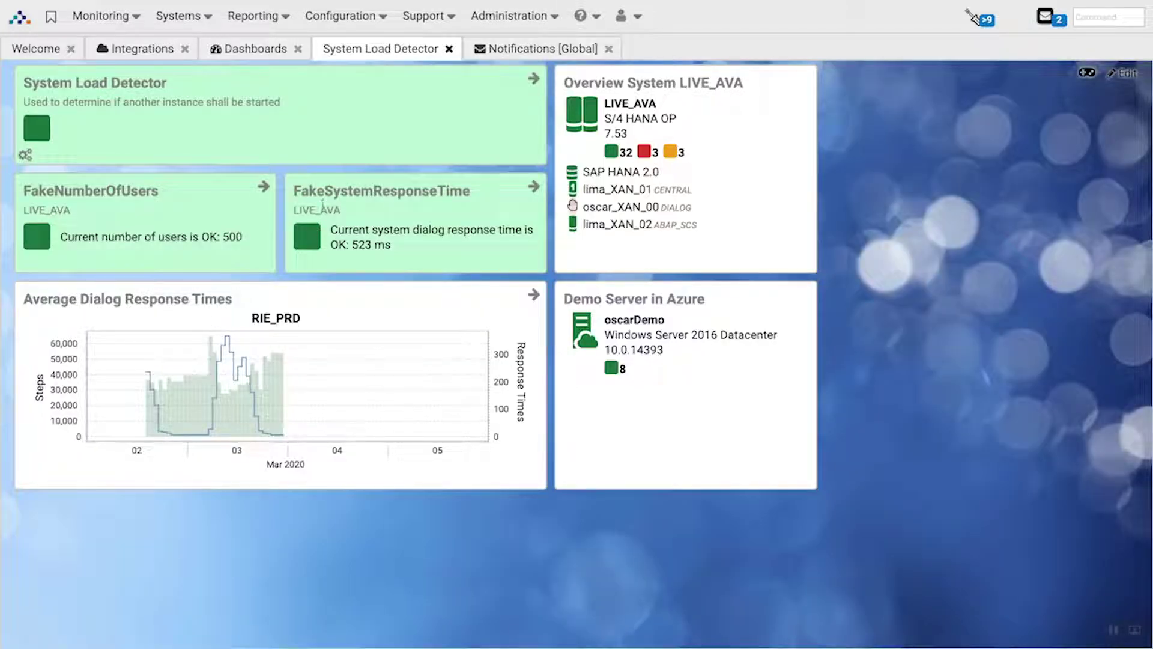
Step: Open the monitoring parameters of the LIVE_AVA SAP system by way of the dashboard's FakeSystemResponseTime check
left_click(534, 187)
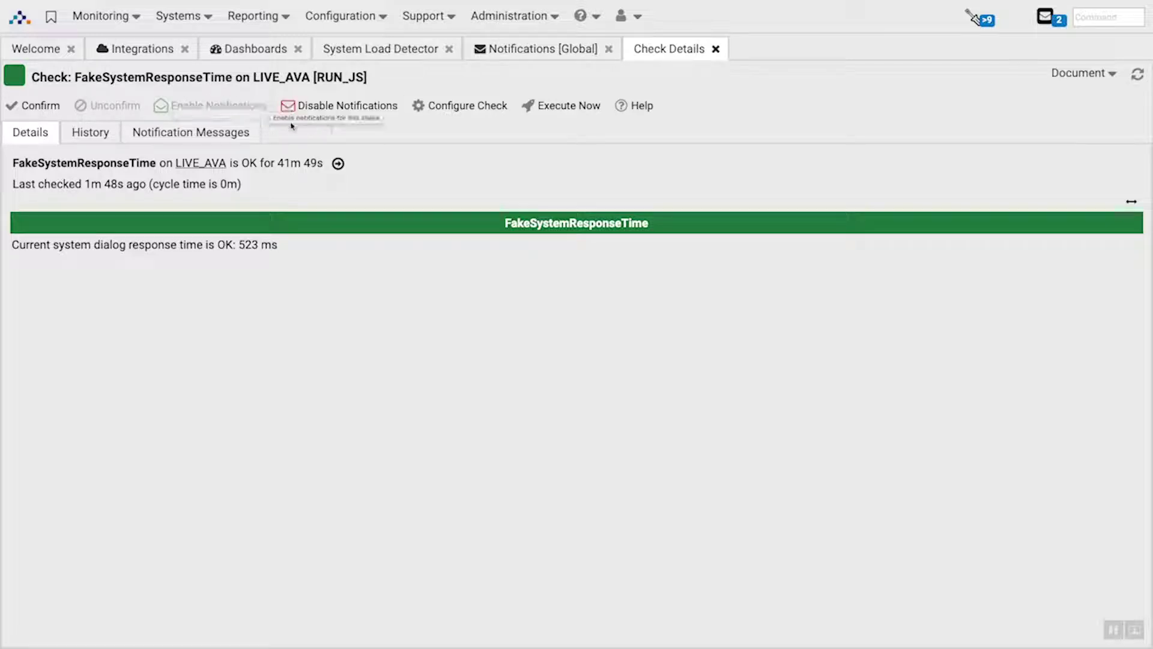
left_click(205, 166)
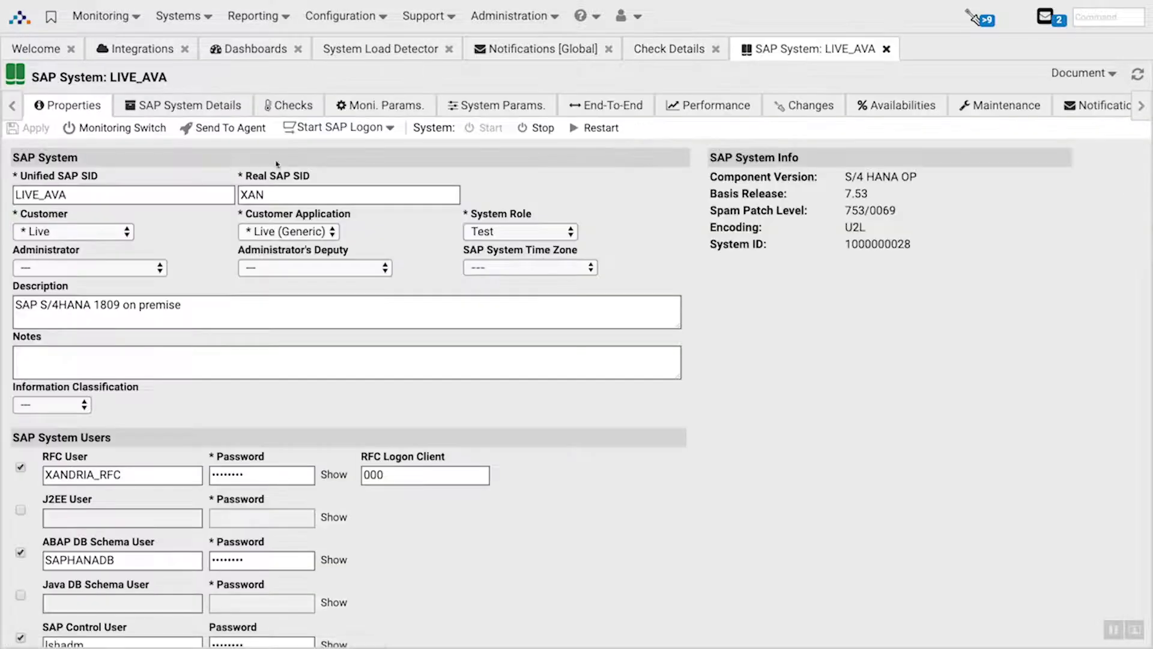
left_click(354, 111)
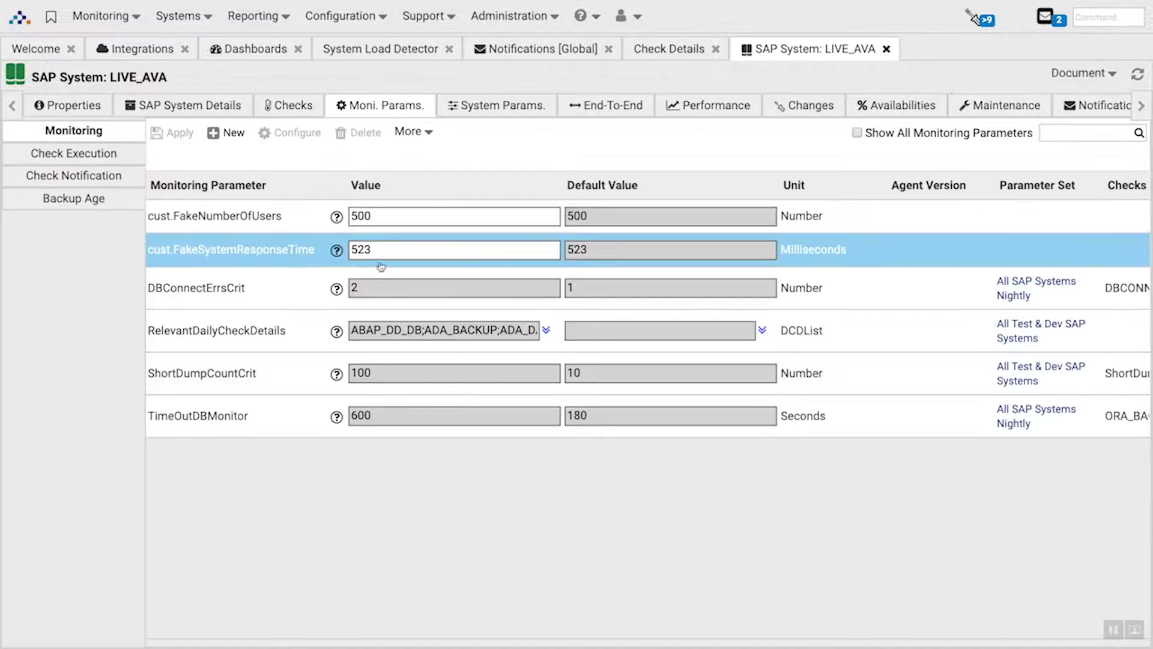
Step: Enter 2300 as the value of the monitoring parameter cust.FakeNumberOfUsers
left_click(396, 218)
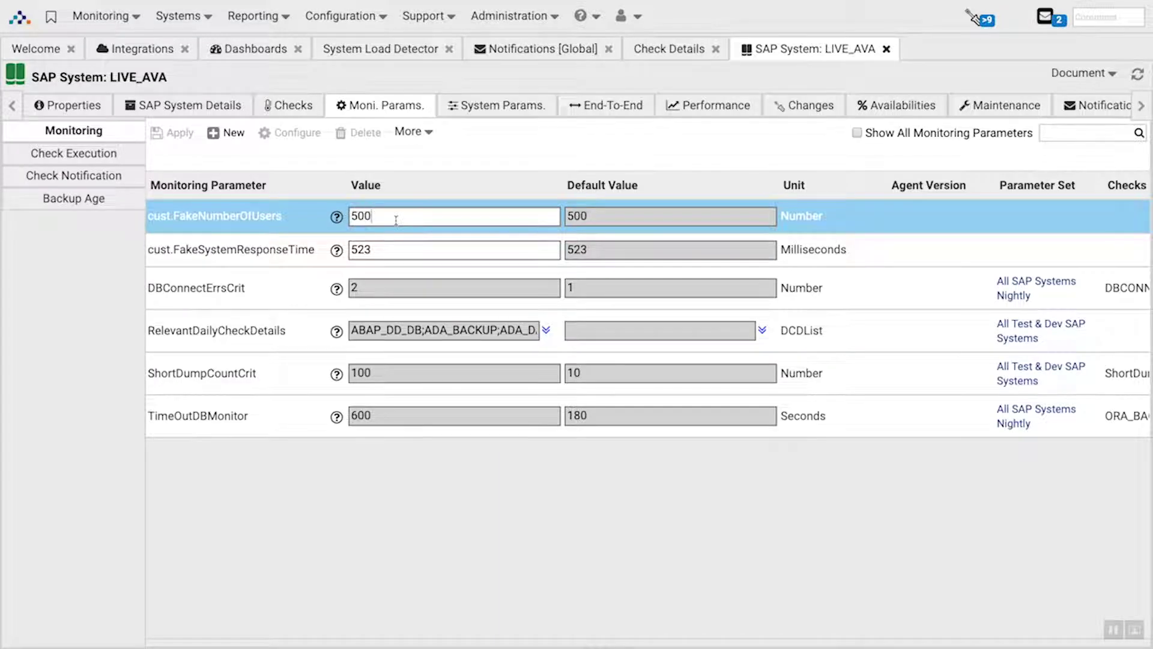
double_click(359, 216)
type("200")
key("BackSpace")
key("BackSpace")
key("BackSpace")
type("2300")
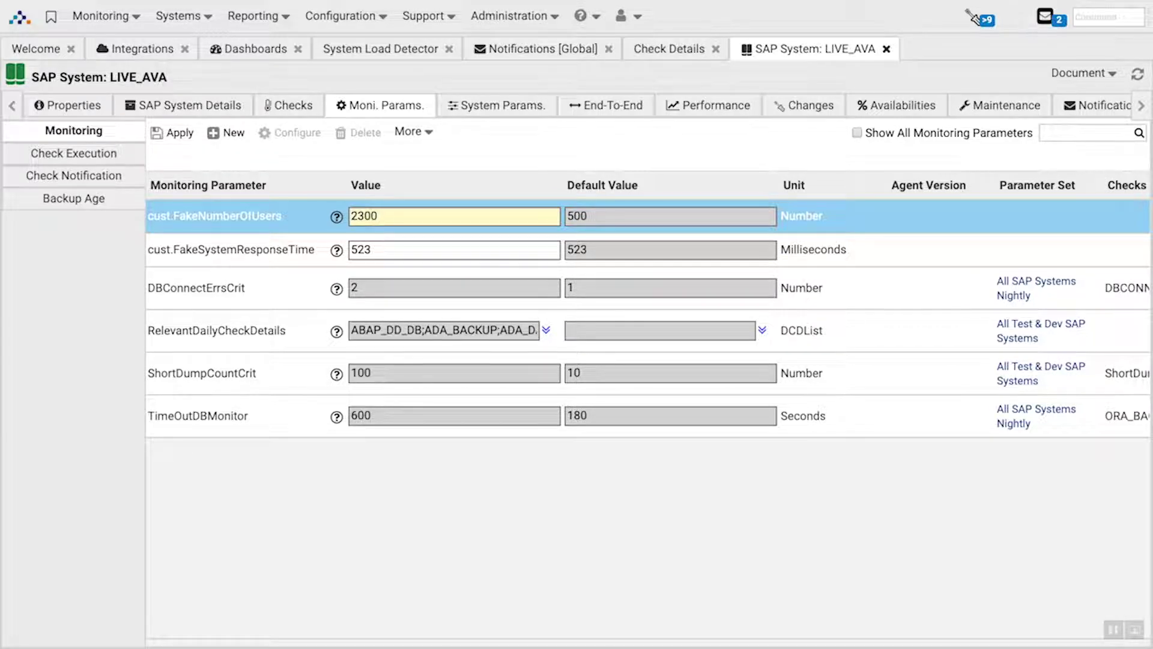
Step: Set the monitoring parameter cust.FakeSystemResponseTime to 2300 milliseconds
key("Tab")
left_click(354, 249)
key("BackSpace")
key("BackSpace")
key("BackSpace")
type("2300")
Step: Set the monitoring parameter cust.FakeNumberOfUsers to 5600 and apply the parameter changes to LIVE_AVA
left_click(362, 212)
double_click(363, 211)
type("5600")
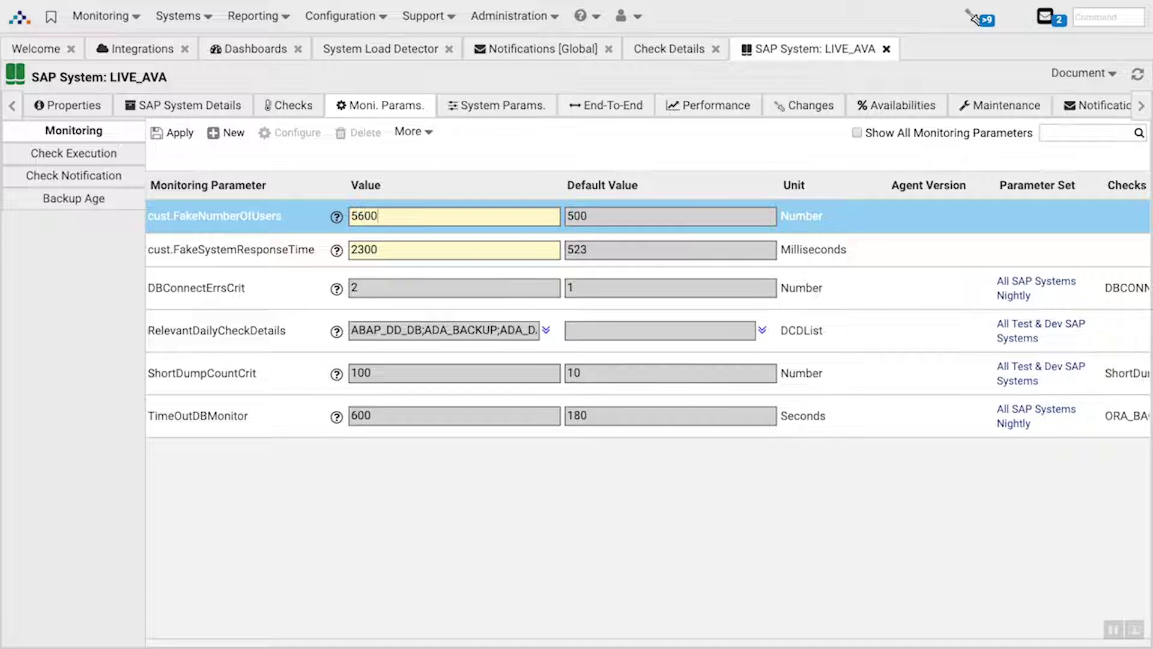
left_click(172, 132)
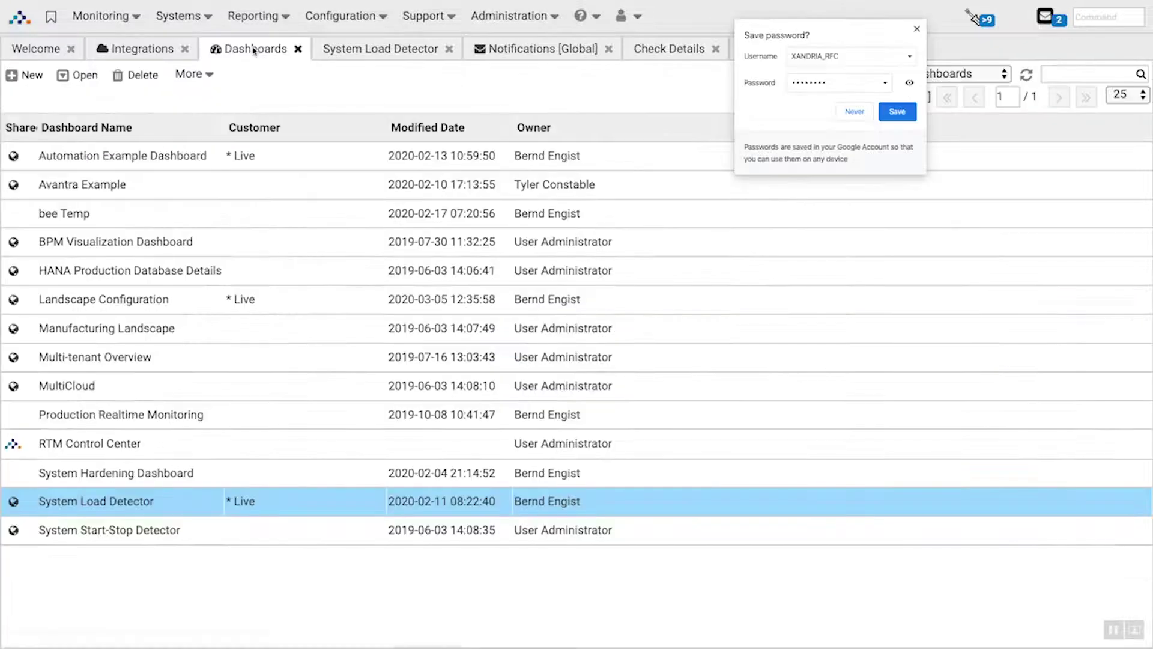
Step: Return to the System Load Detector dashboard, dismiss the browser's save-password prompt and check the status tiles
left_click(251, 52)
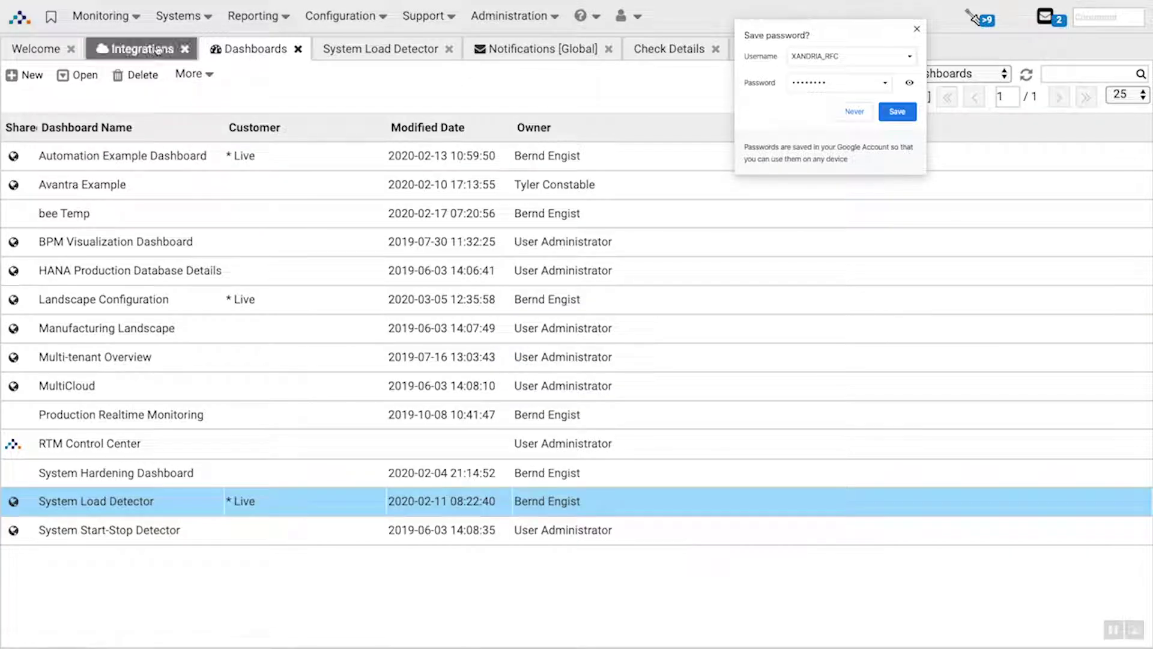
left_click(369, 51)
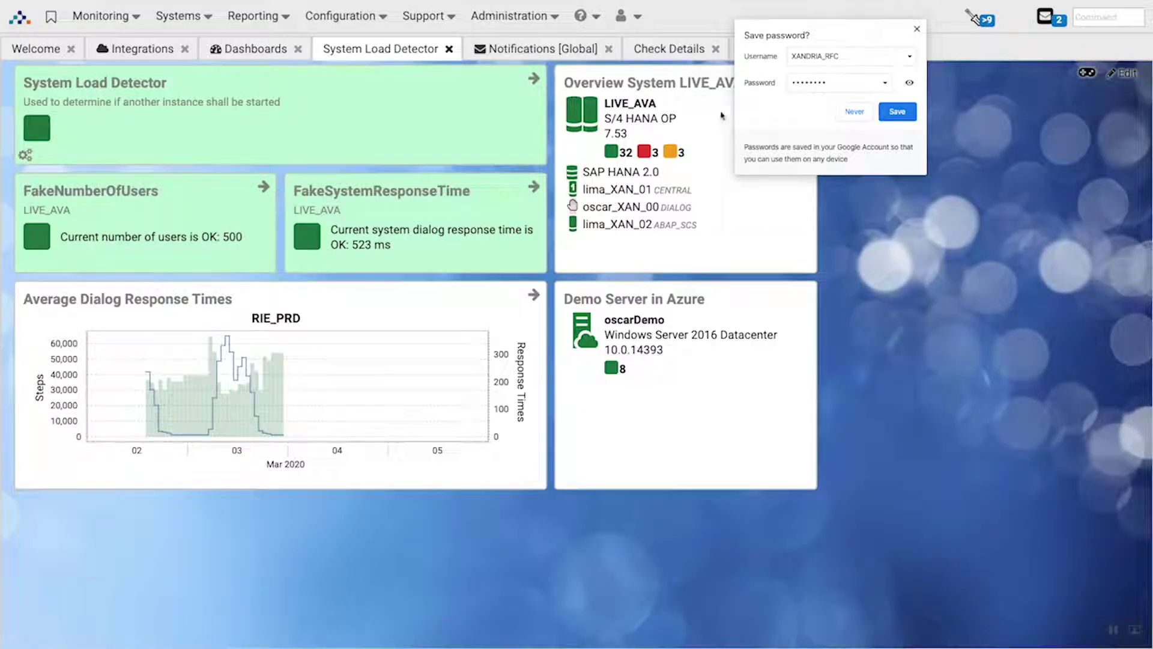
left_click(917, 29)
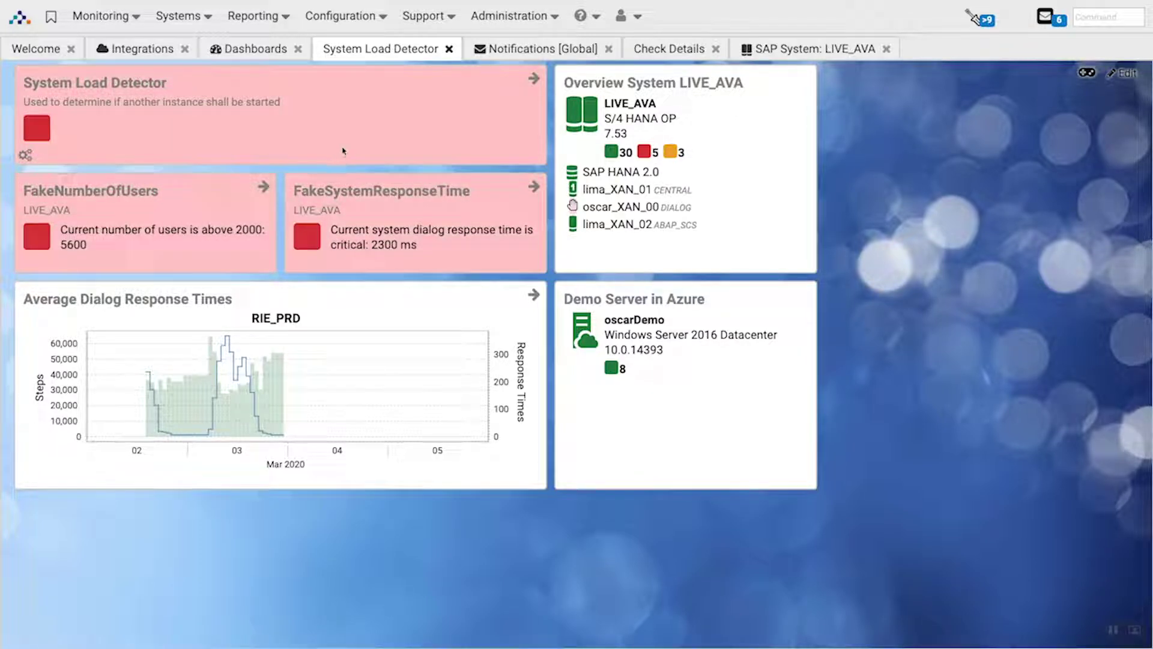
Step: Review the LIVE_AVA real-time checks and the System Load Detector message sent by the LIVE_XAN application server start action
left_click(808, 49)
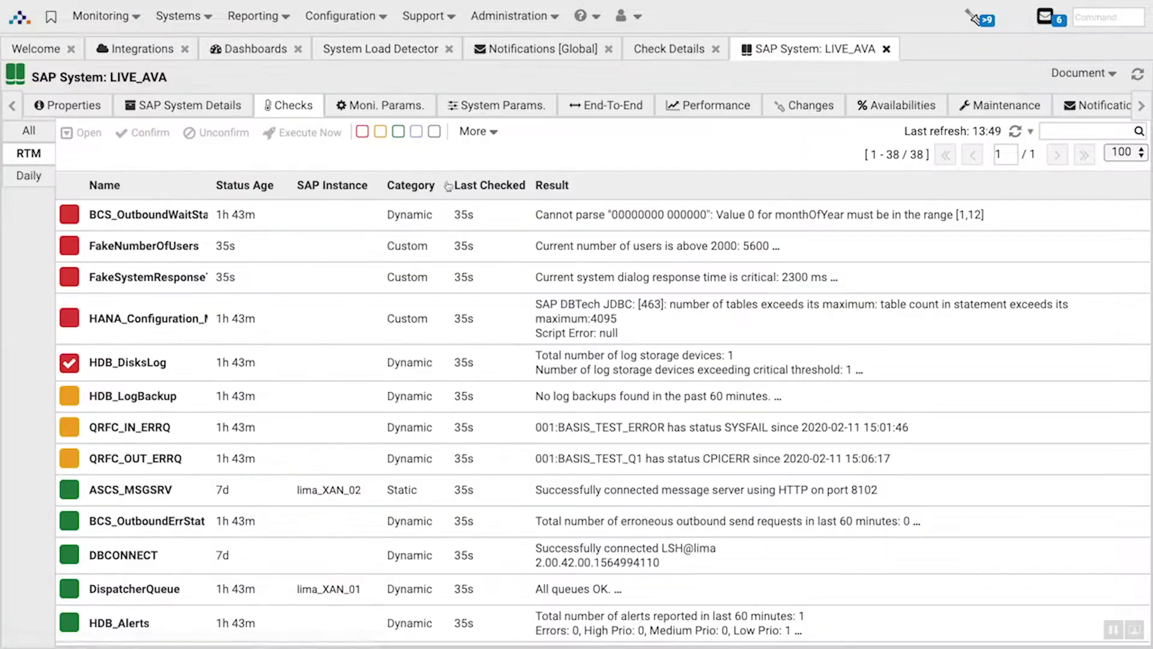
left_click(540, 52)
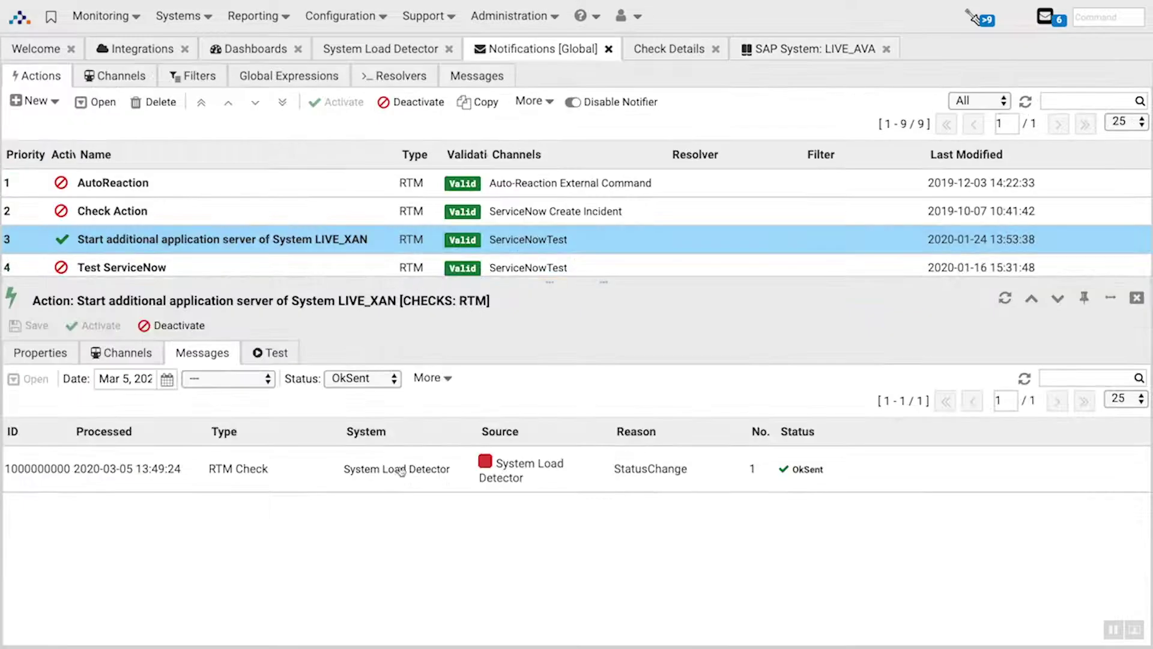
left_click(391, 458)
double_click(284, 470)
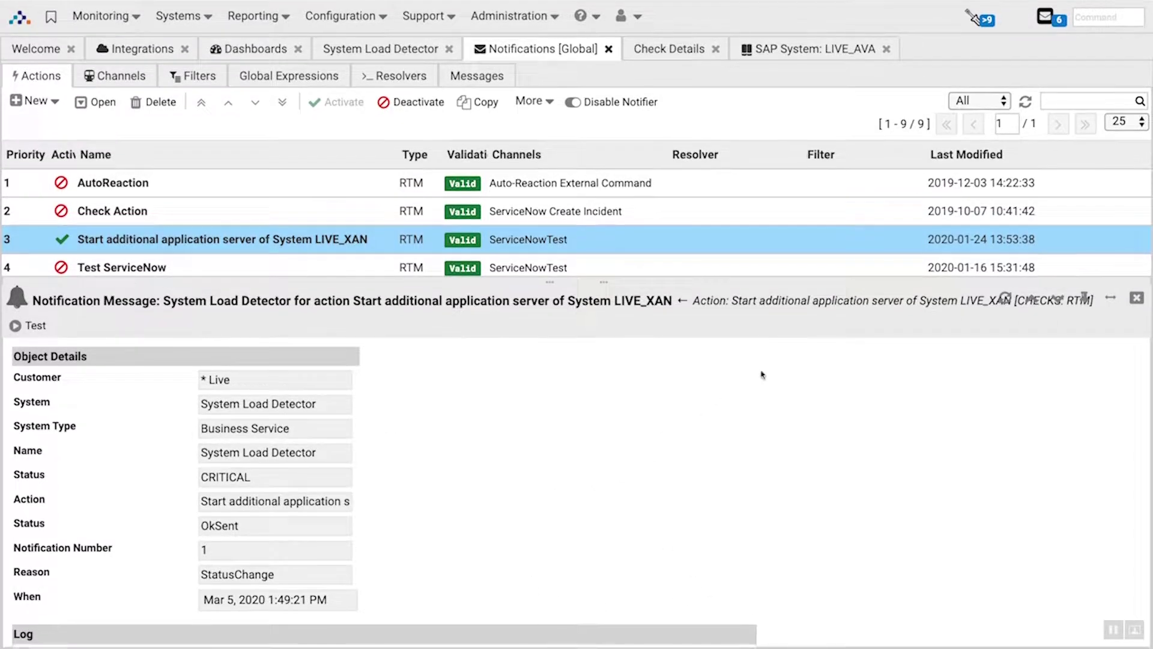
left_click(1137, 297)
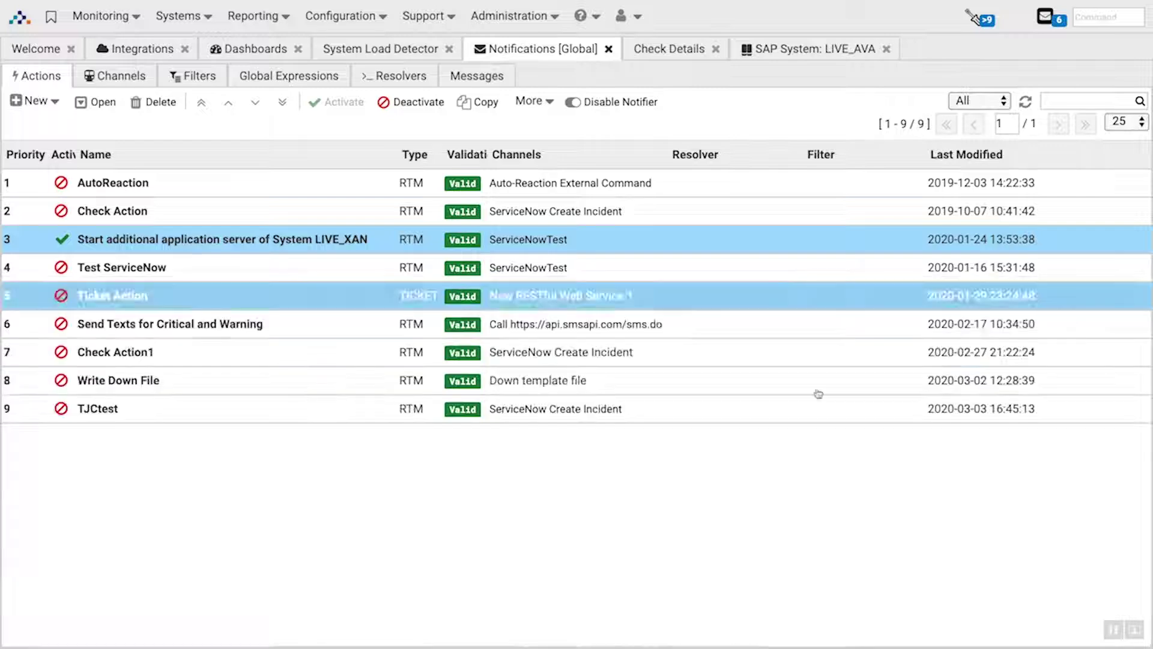
double_click(323, 248)
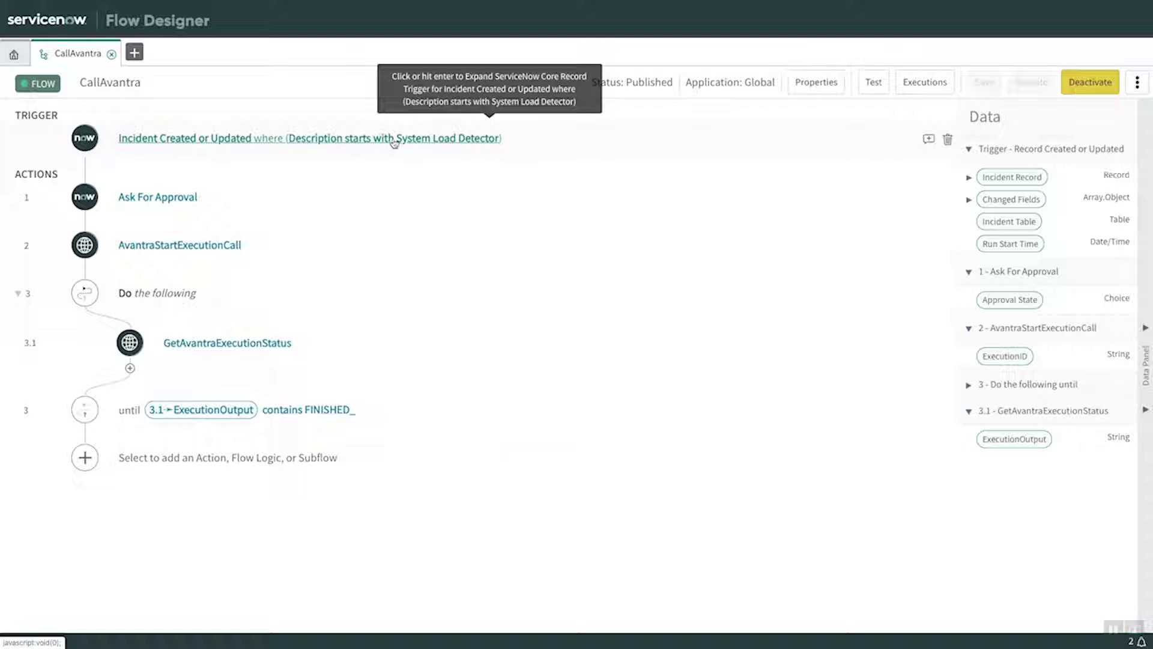
Step: In ServiceNow Flow Designer, examine the CallAvantra flow's incident trigger condition and its Ask For Approval settings
left_click(361, 139)
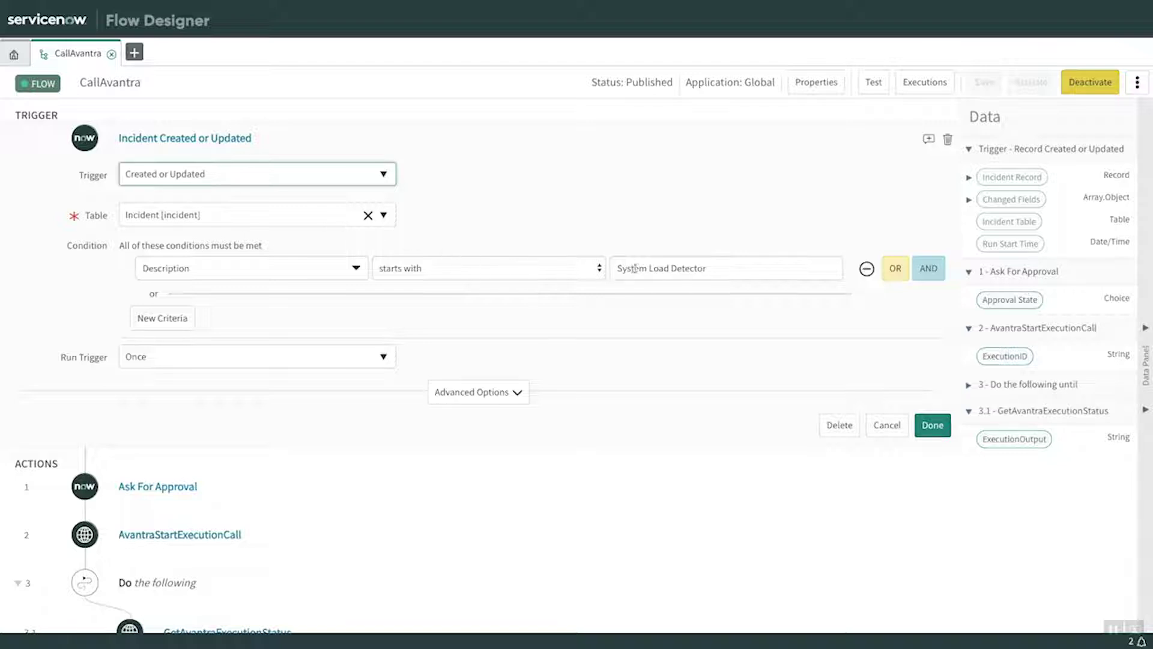
left_click(213, 140)
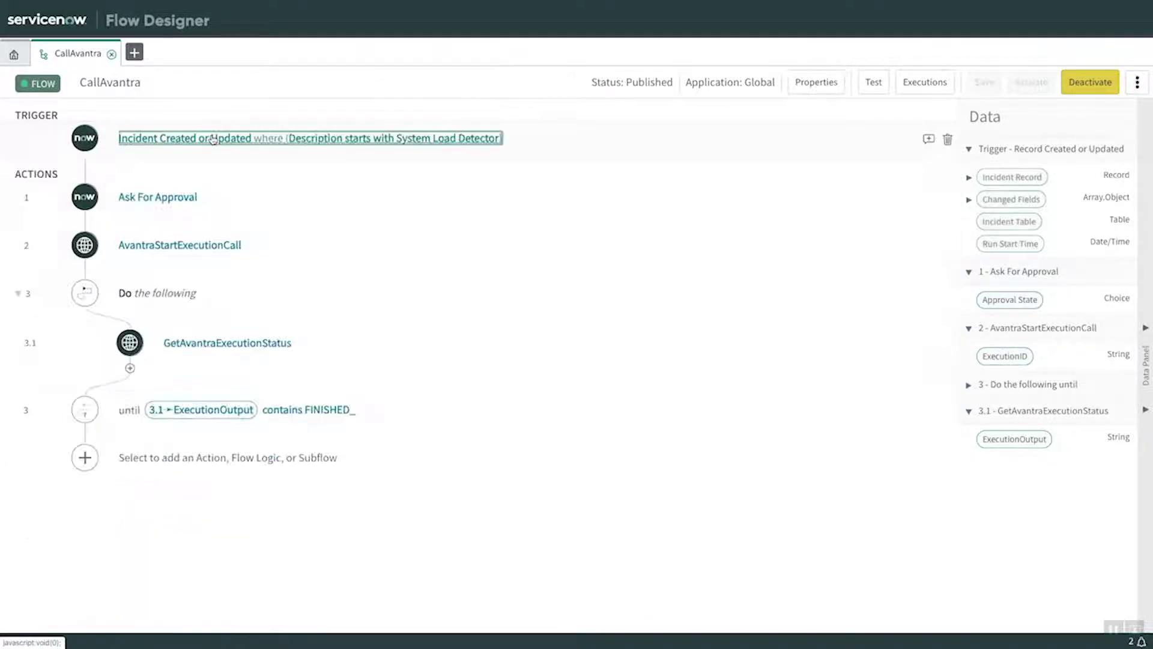
left_click(162, 200)
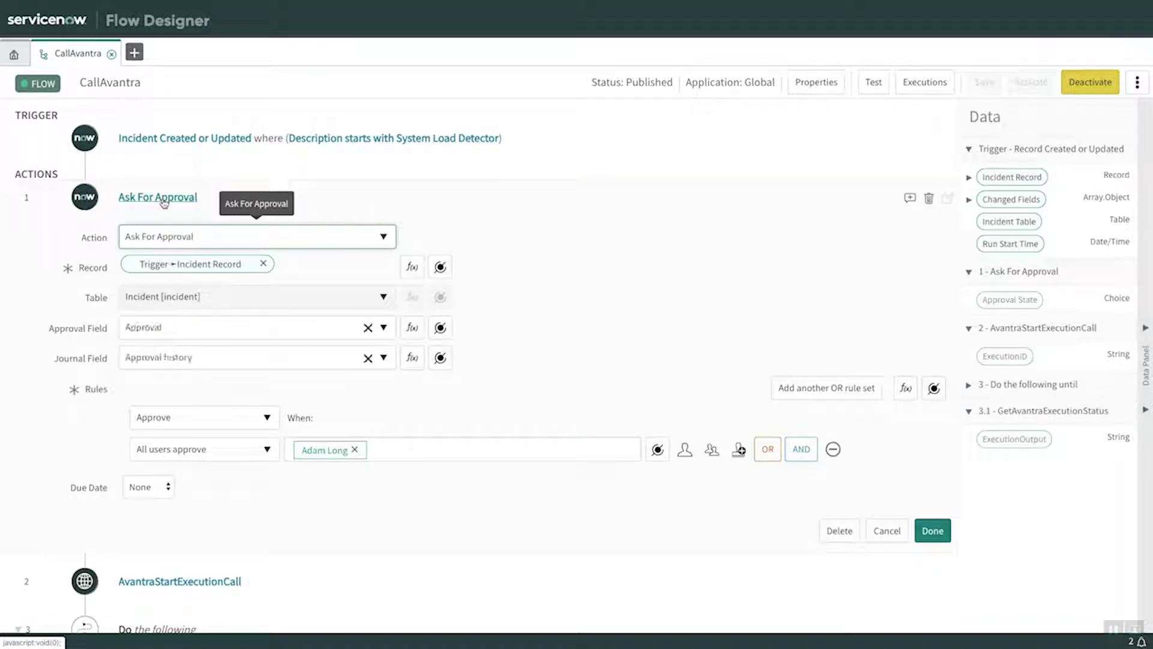
left_click(164, 198)
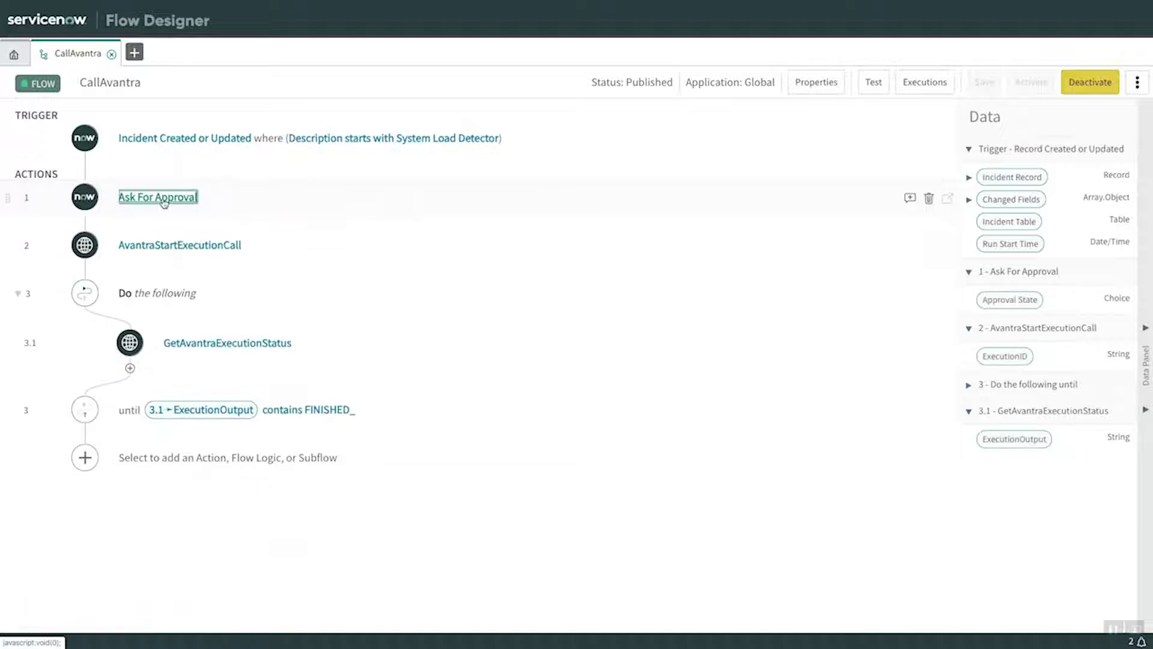
Step: Examine the inputs of the CallAvantra flow's AvantraStartExecutionCall and GetAvantraExecutionStatus actions
left_click(177, 246)
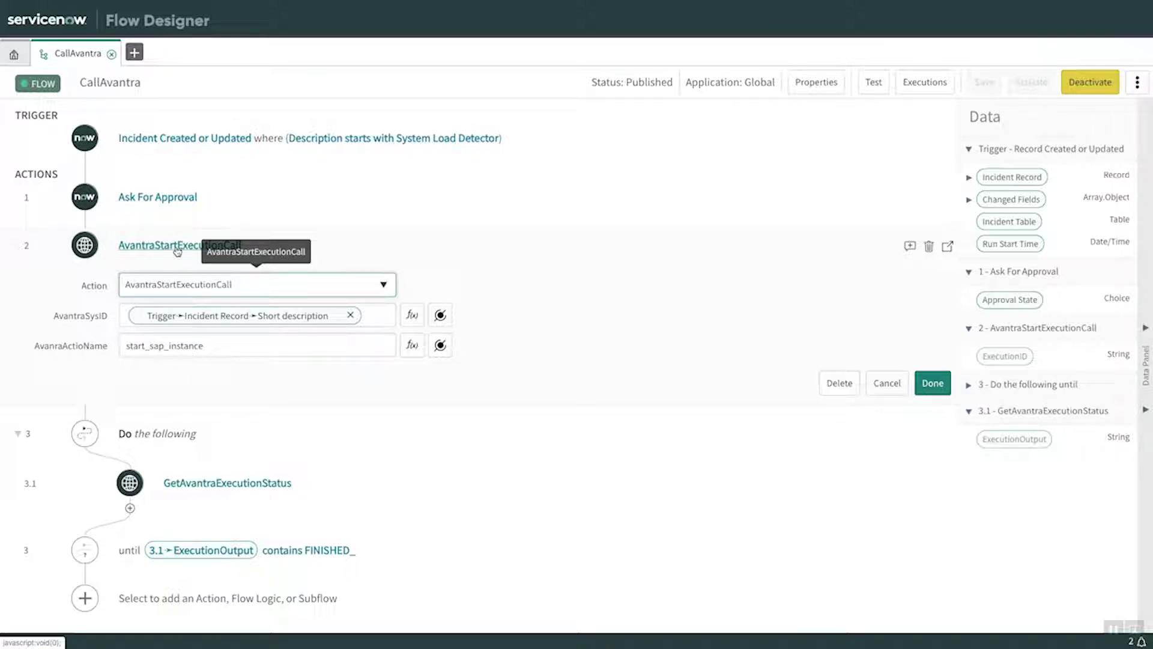
left_click(177, 250)
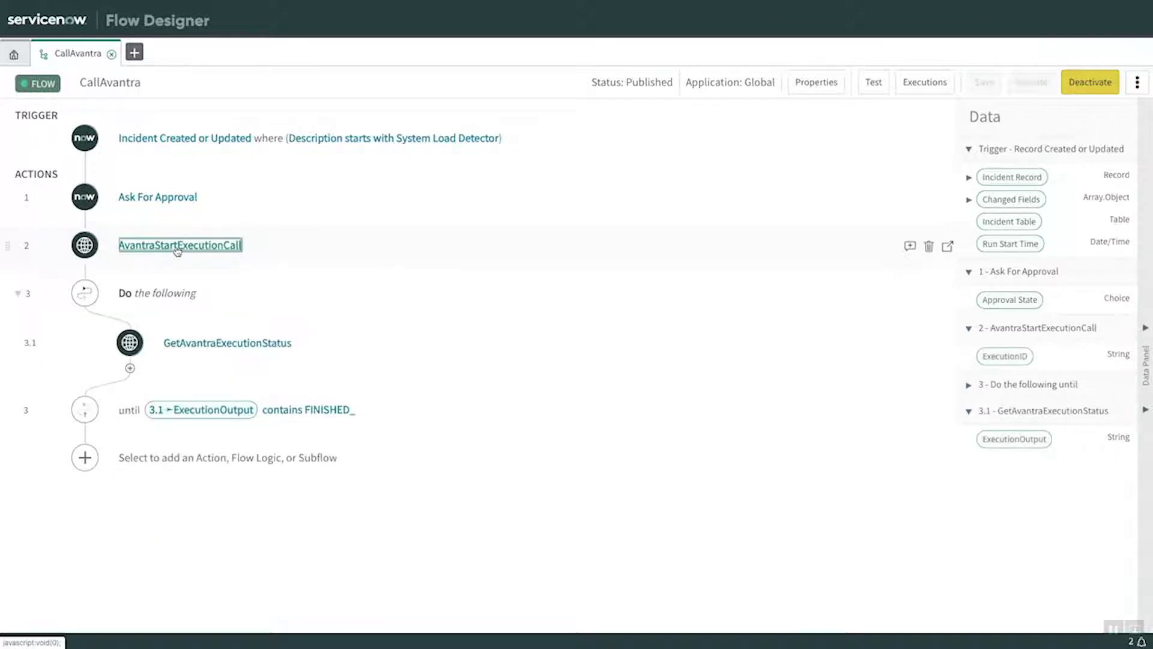
left_click(203, 345)
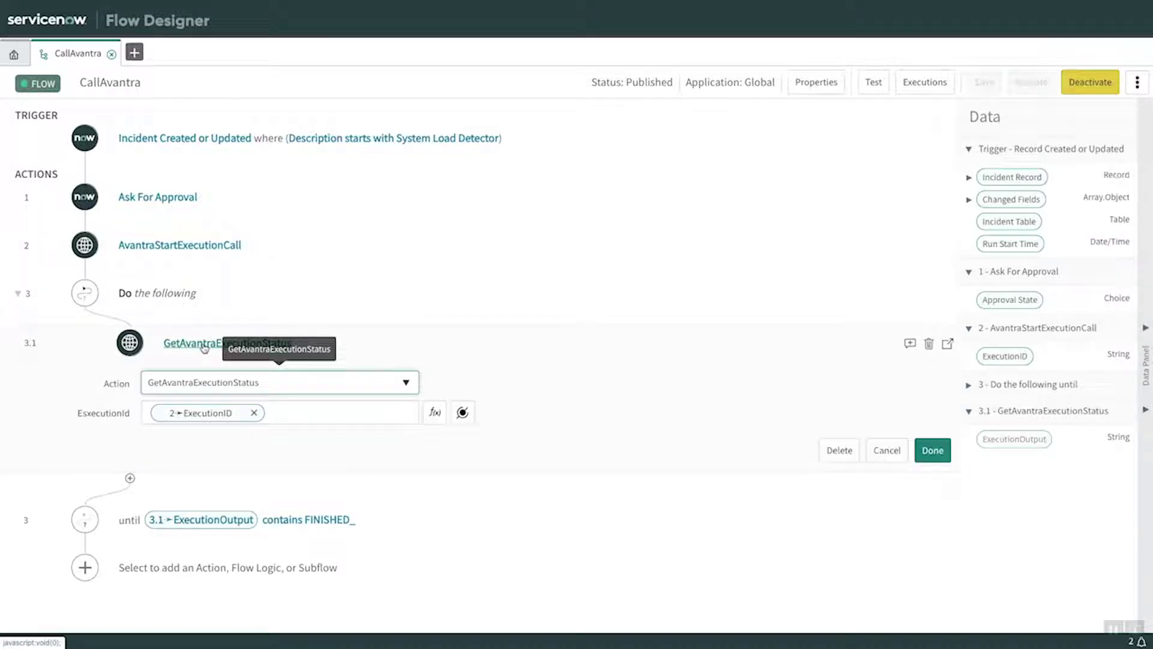
left_click(205, 346)
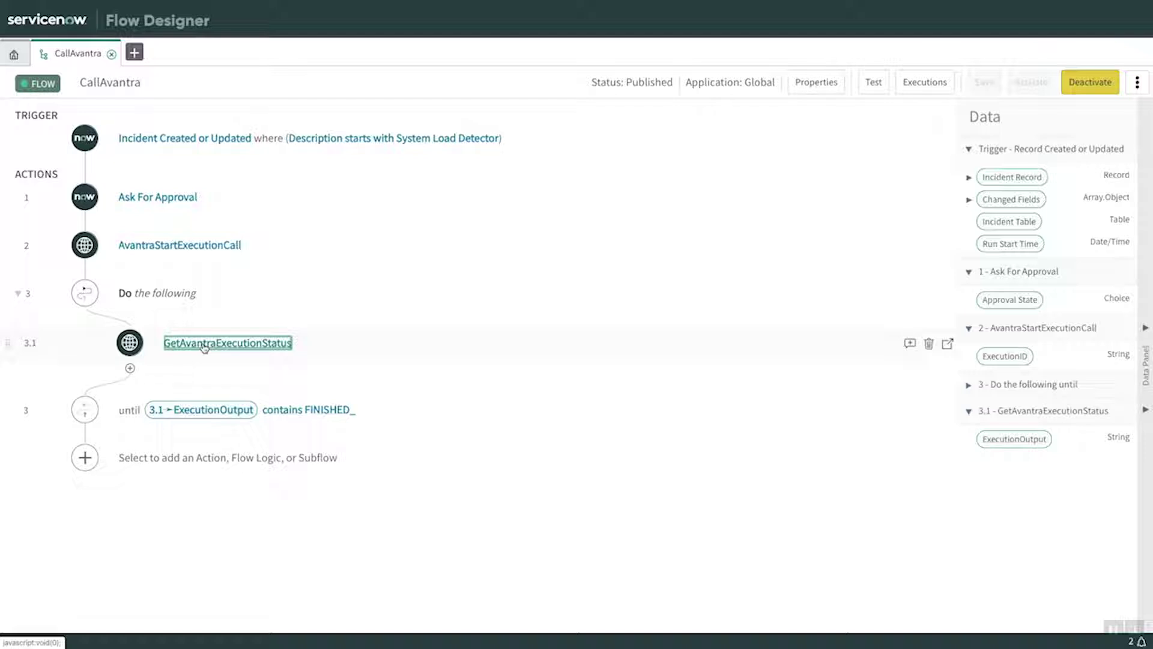
Step: Review the flow's AvantraStartExecutionCall inputs and open that action's definition from the list of actions
left_click(200, 253)
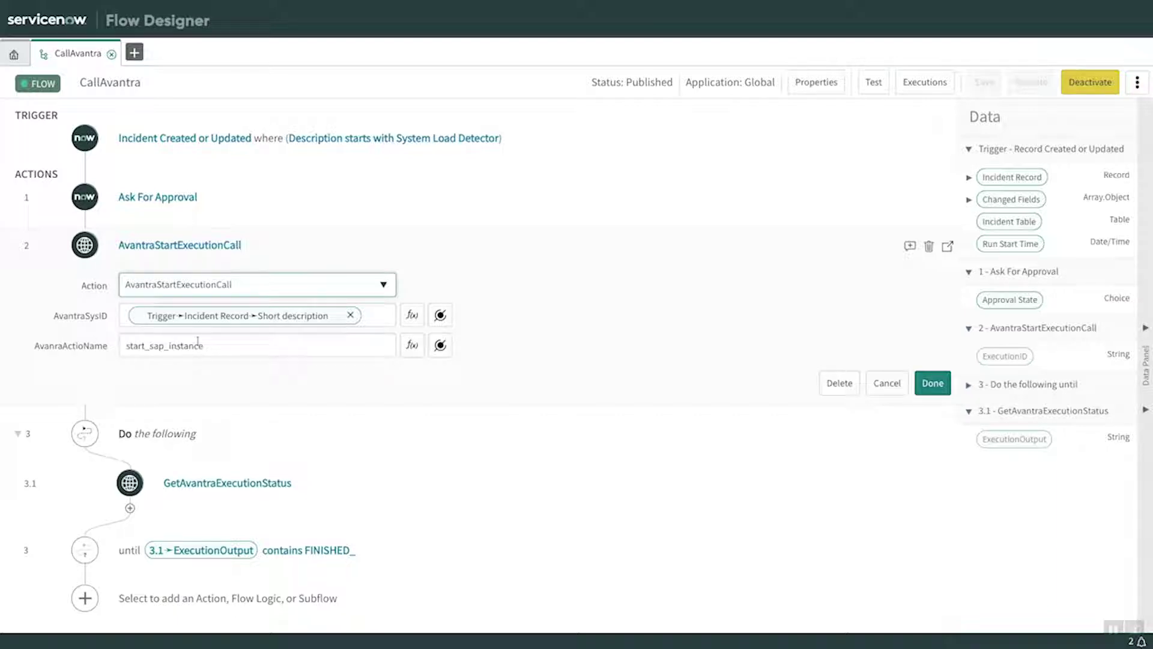
left_click(14, 56)
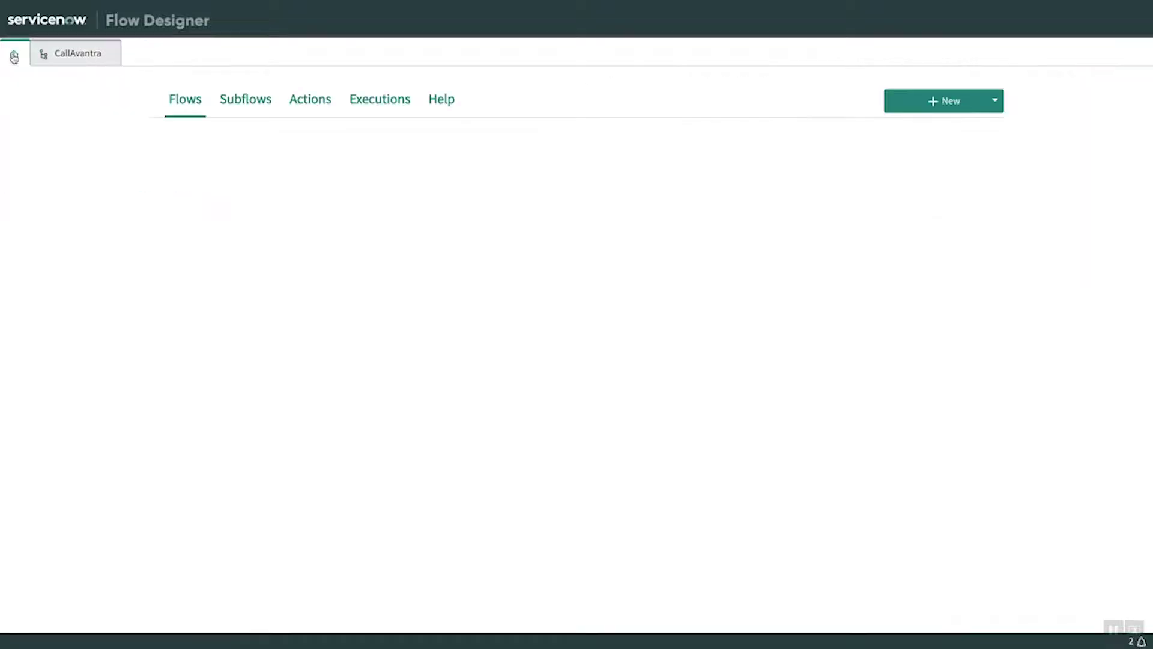
left_click(317, 100)
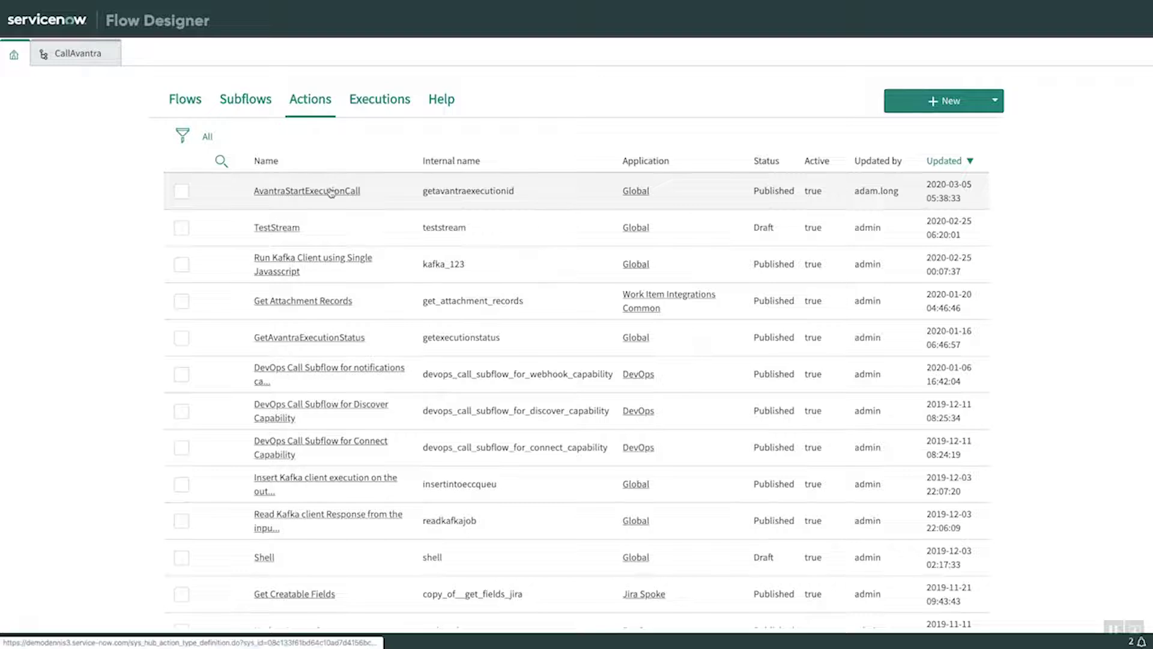
left_click(331, 191)
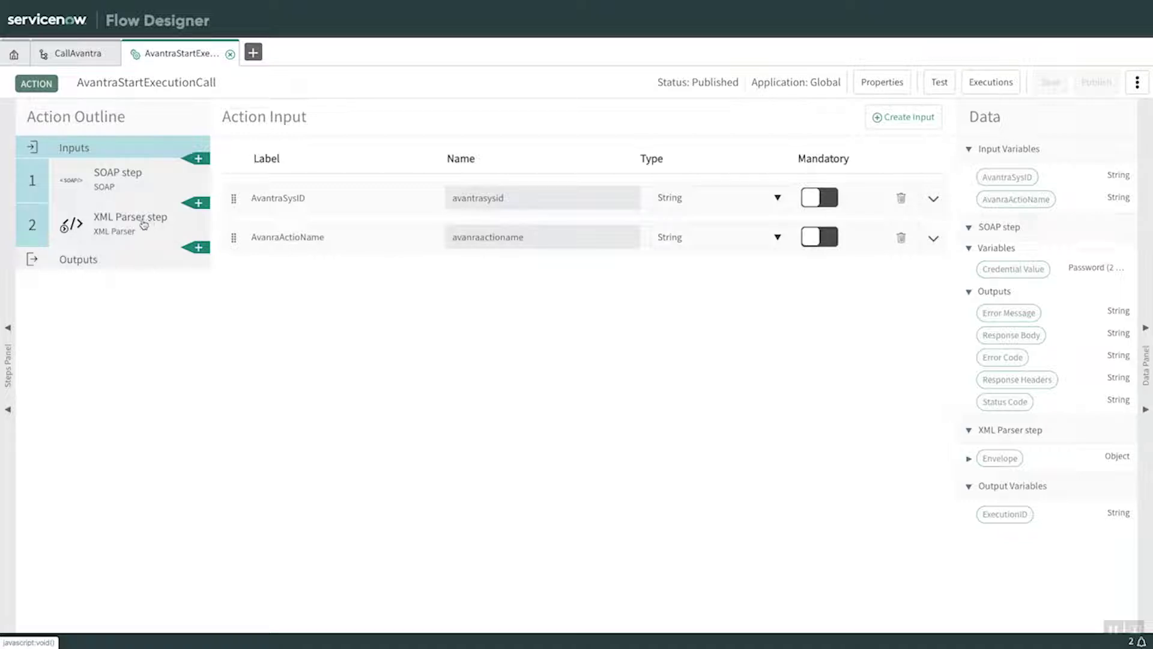
Step: Examine the SOAP step's Avantra connection endpoint and ExecuteSystemAction envelope, and return to the CallAvantra flow
left_click(153, 193)
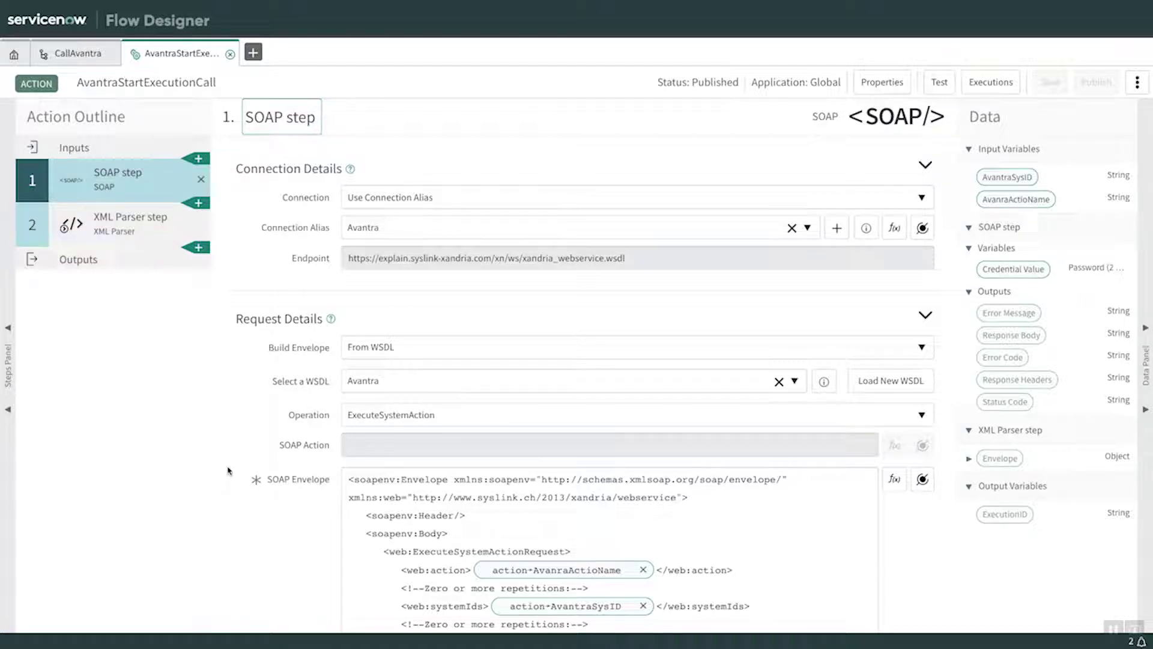
left_click_drag(625, 262, 361, 246)
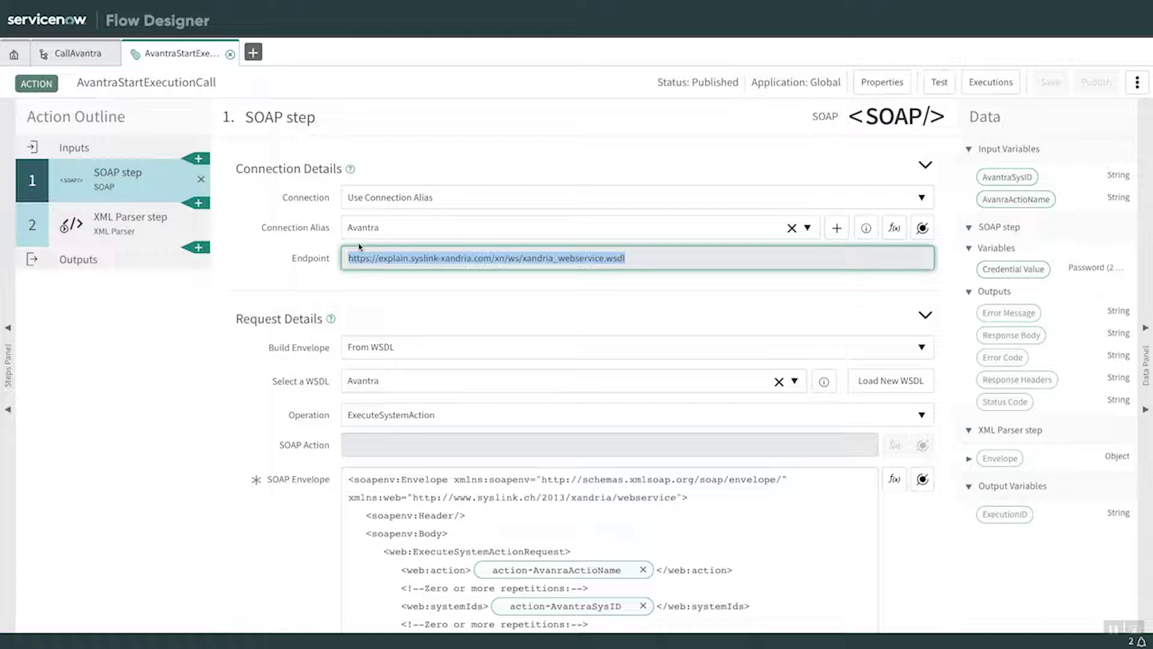
left_click(535, 515)
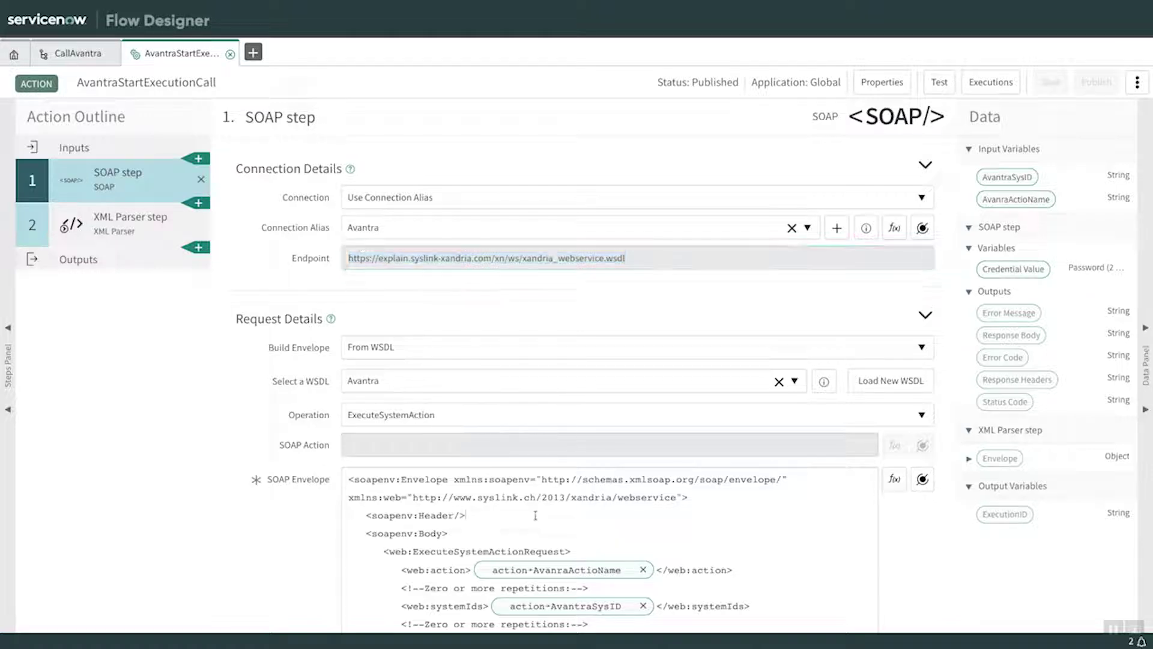
scroll(535, 516, "down", 2)
scroll(535, 515, "up", 2)
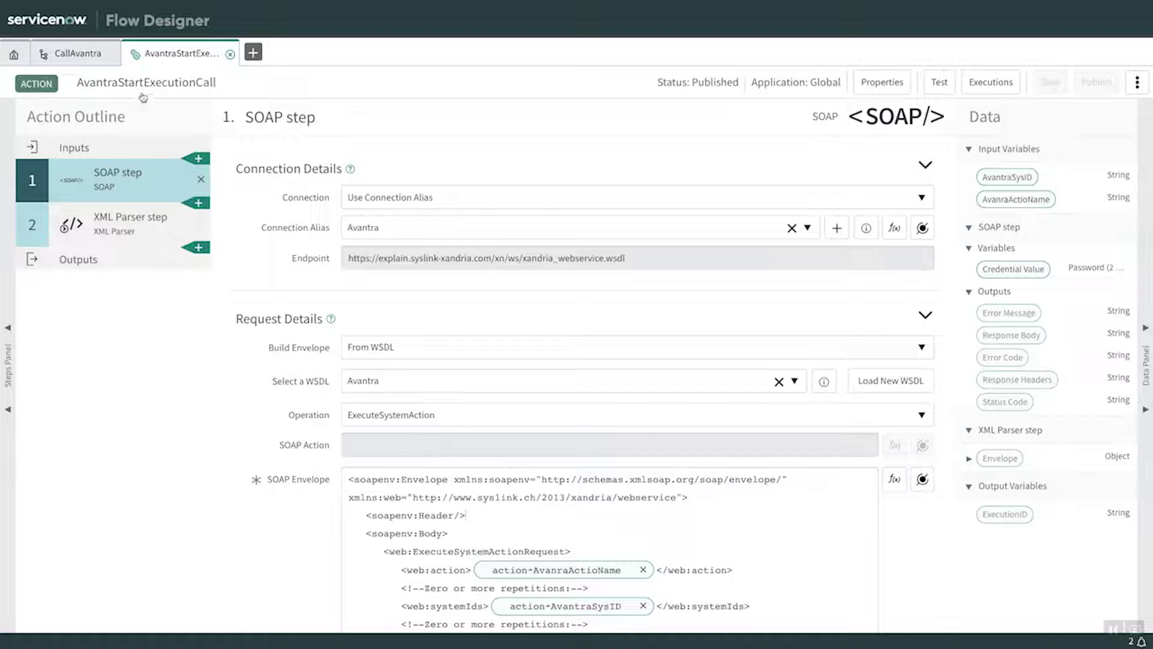
left_click(66, 58)
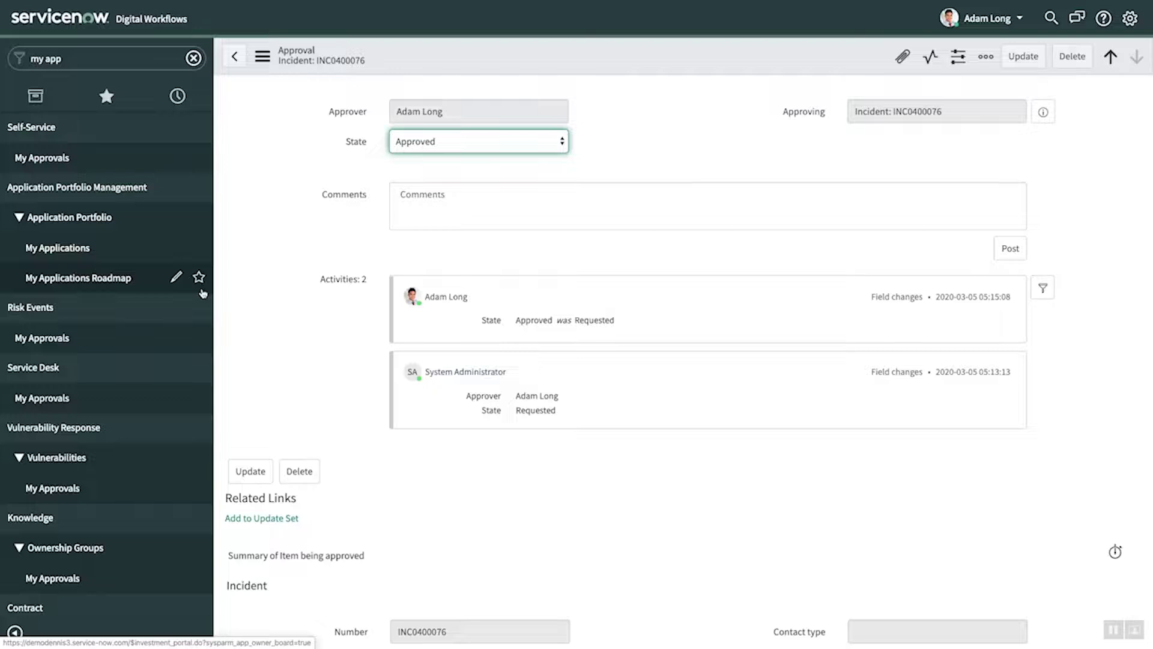
Step: In ServiceNow's personal approvals list, open the incident approval in the Requested state and approve it
left_click(35, 159)
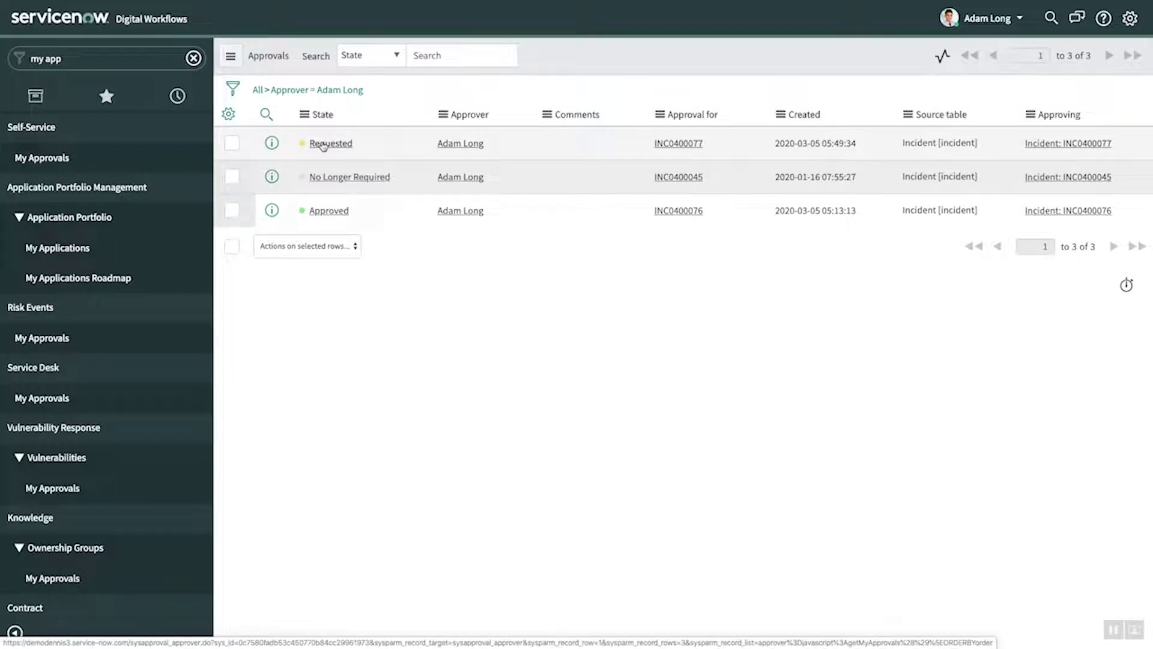
left_click(323, 144)
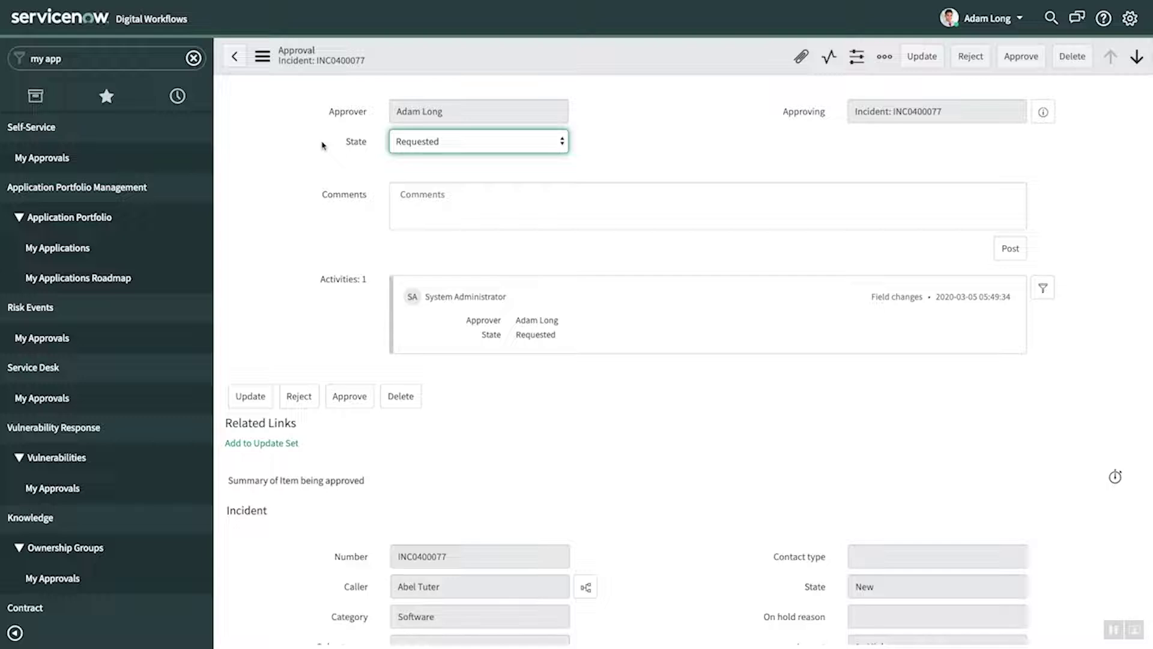
left_click(1022, 57)
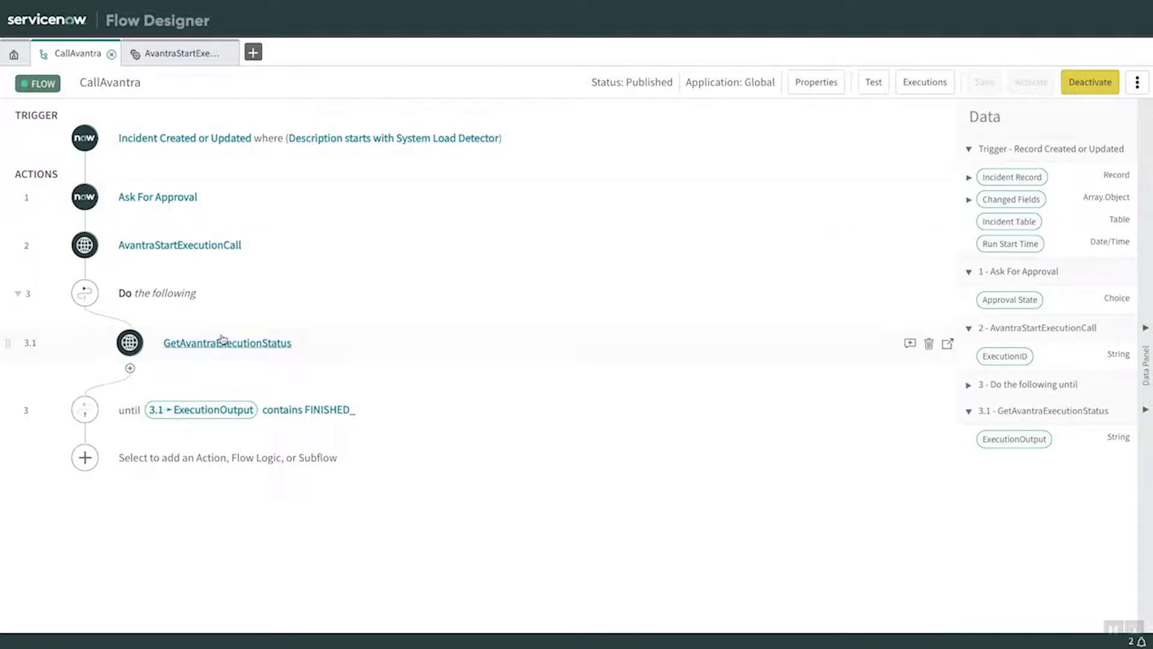
Step: Check the CallAvantra flow's GetAvantraExecutionStatus input, and in Avantra open the automation execution "Start instance from ServiceNow"
left_click(222, 341)
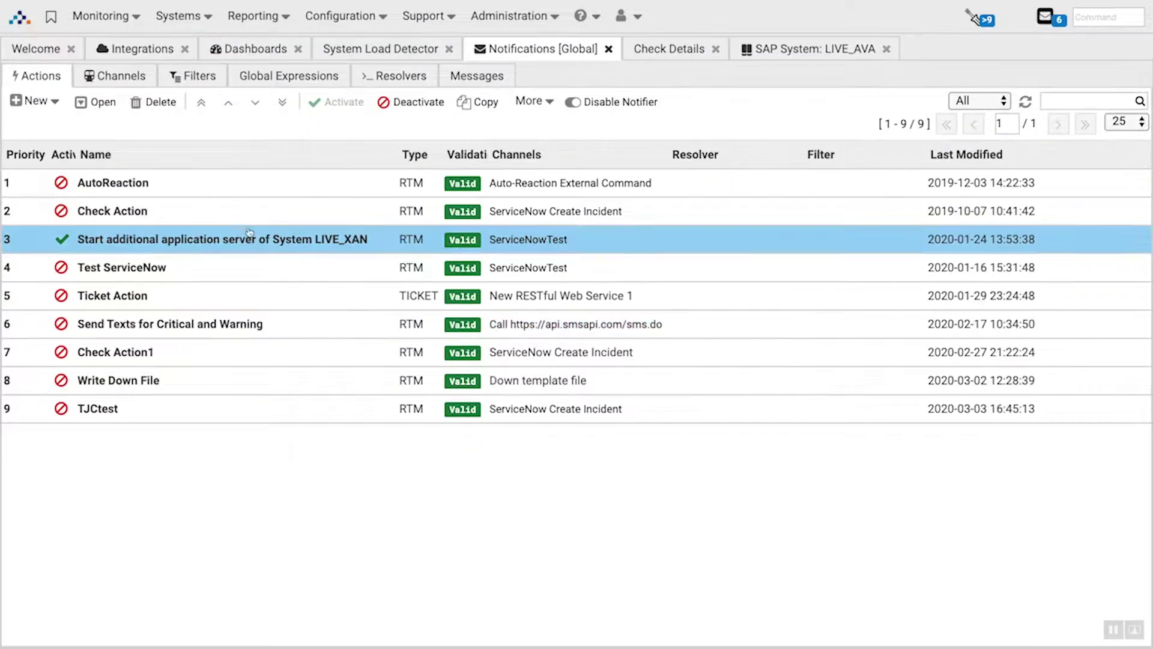
left_click(356, 14)
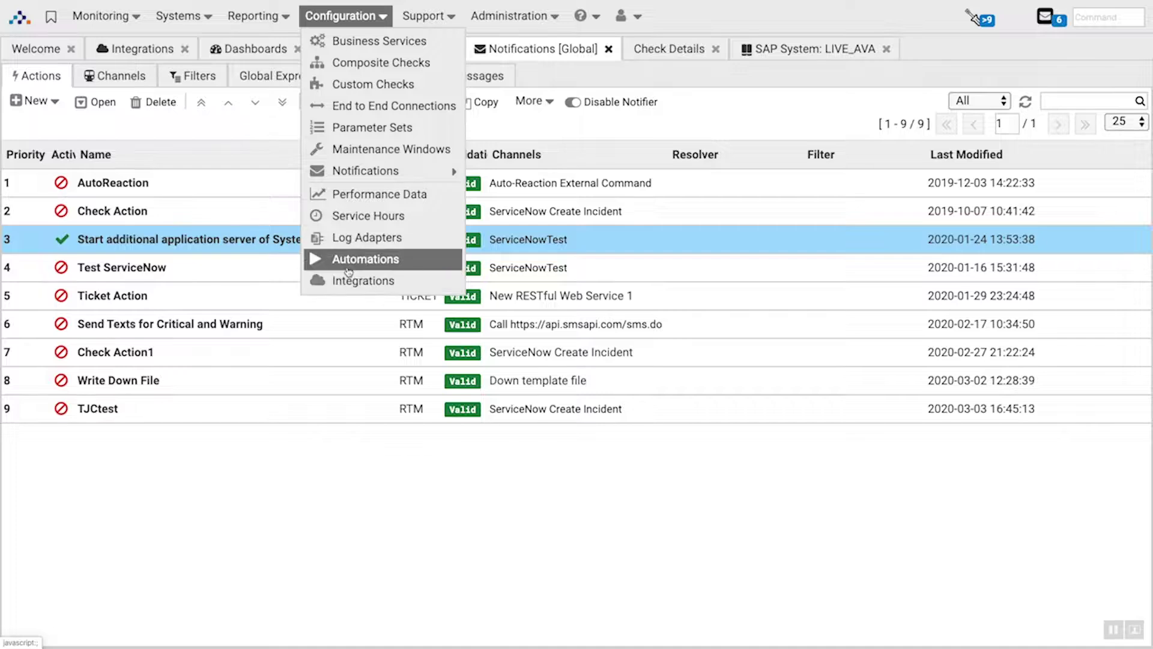
left_click(348, 260)
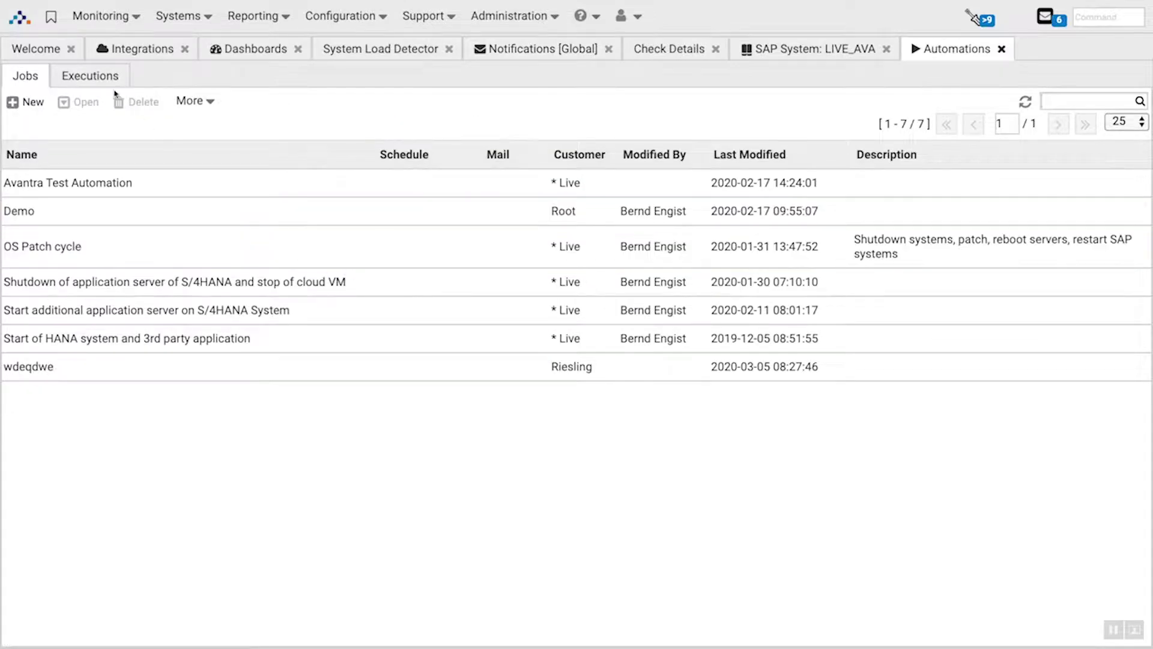
left_click(99, 79)
left_click(133, 191)
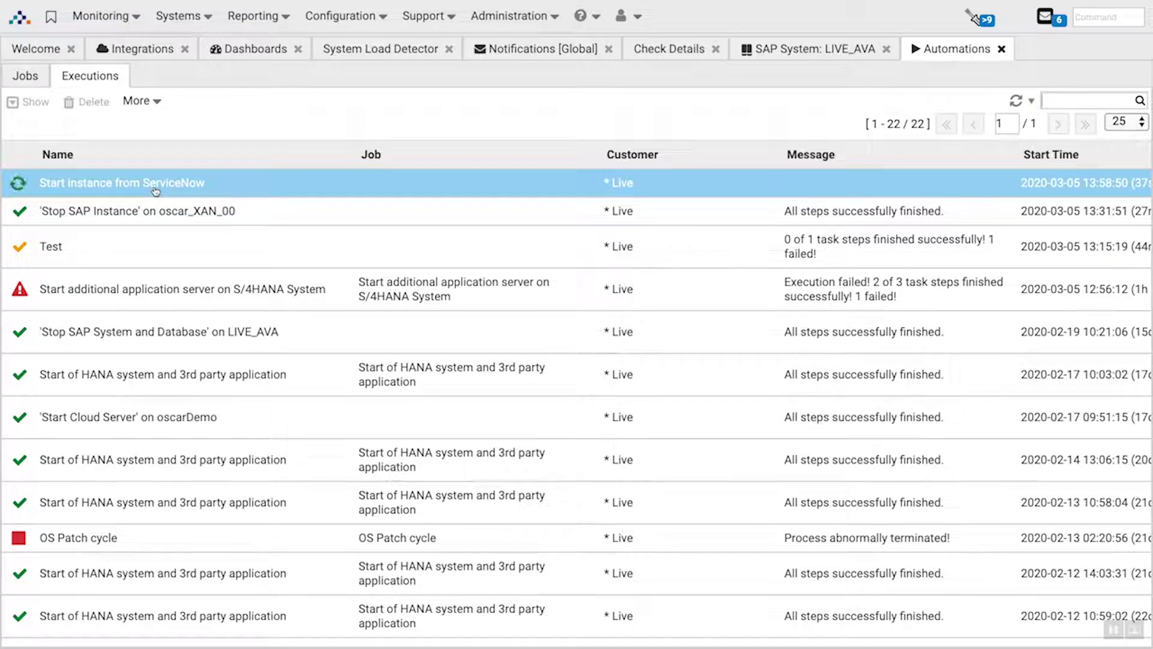
double_click(155, 191)
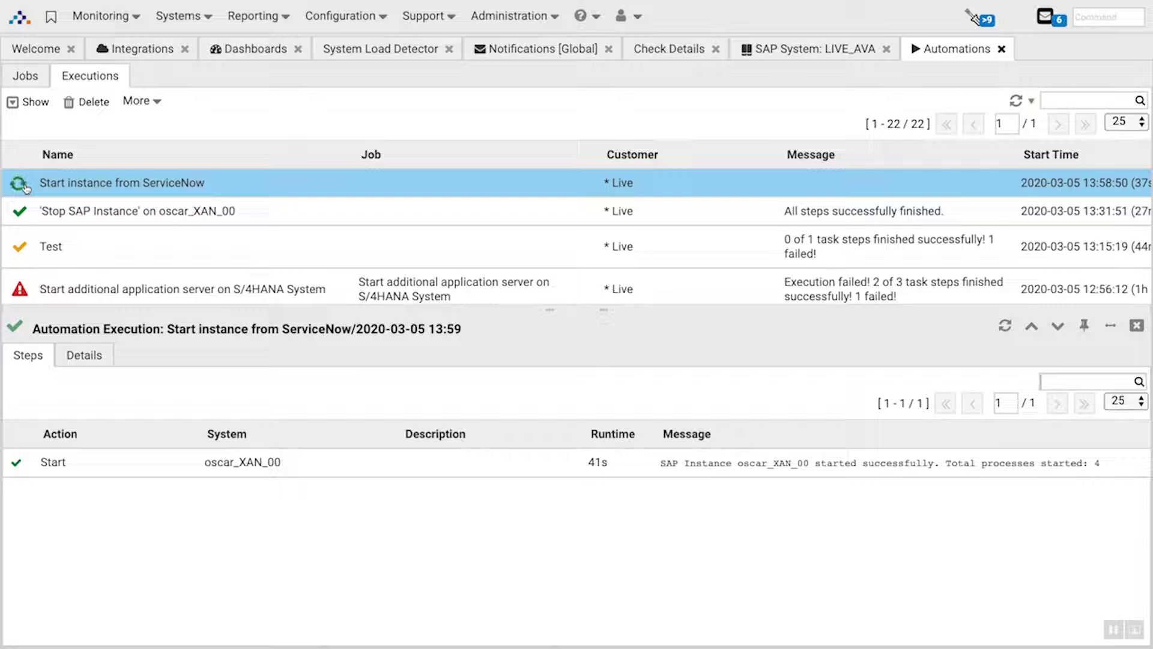
Step: Examine the steps and detail log of the "Start instance from ServiceNow" execution and refresh its status in the executions list
left_click(335, 16)
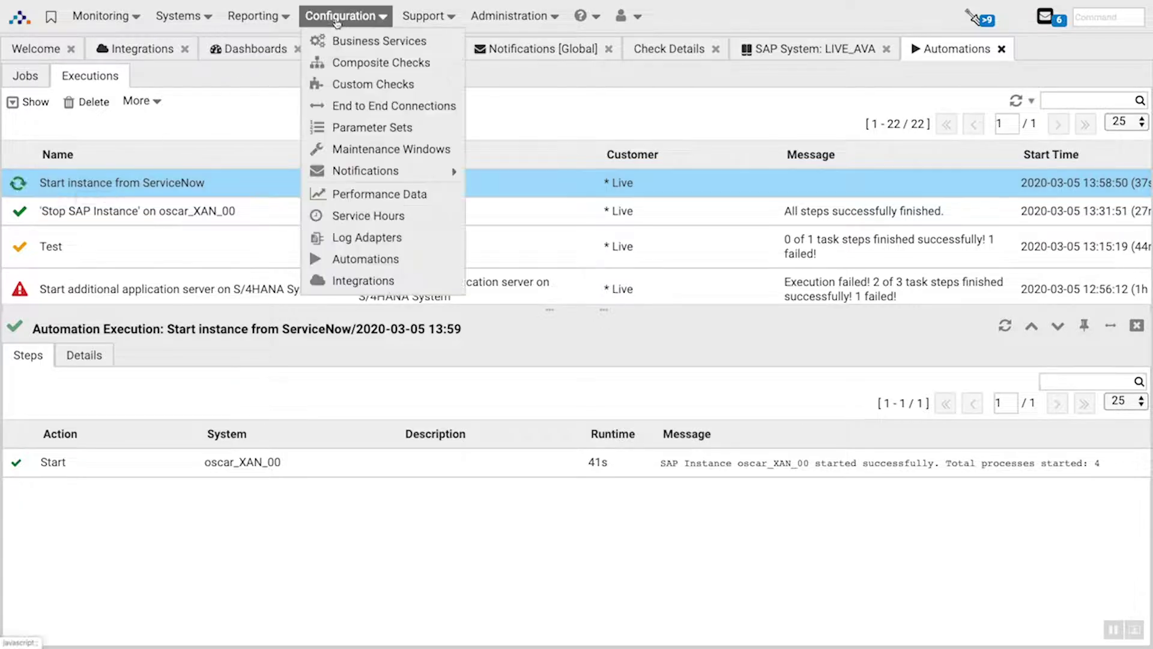
left_click(510, 124)
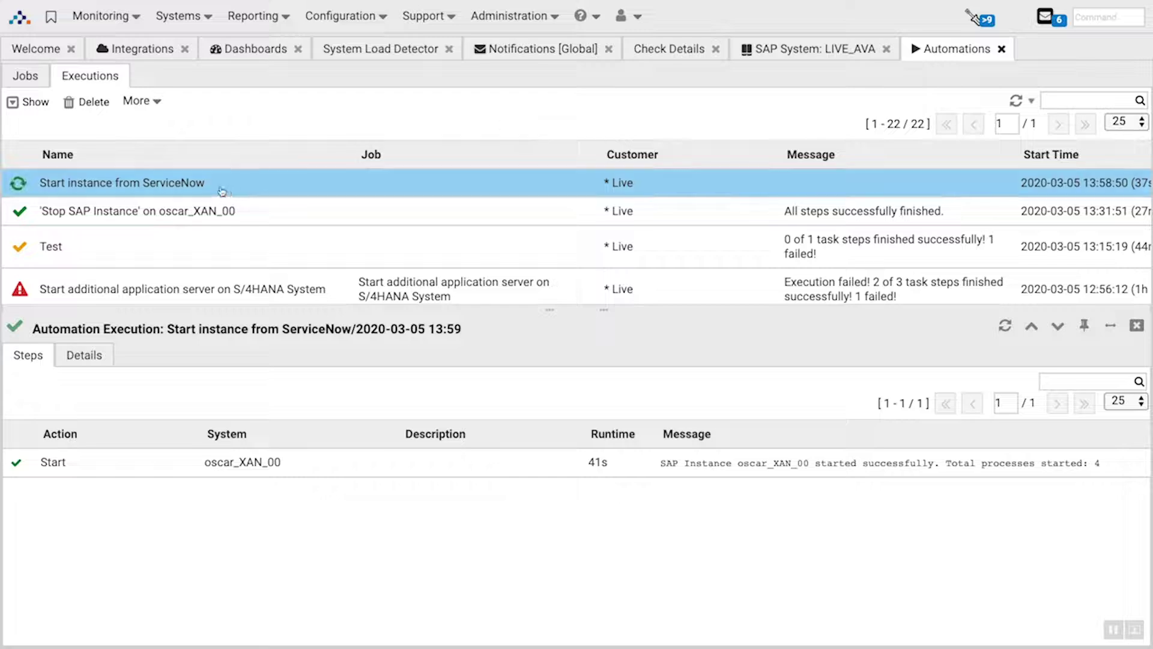
left_click(73, 355)
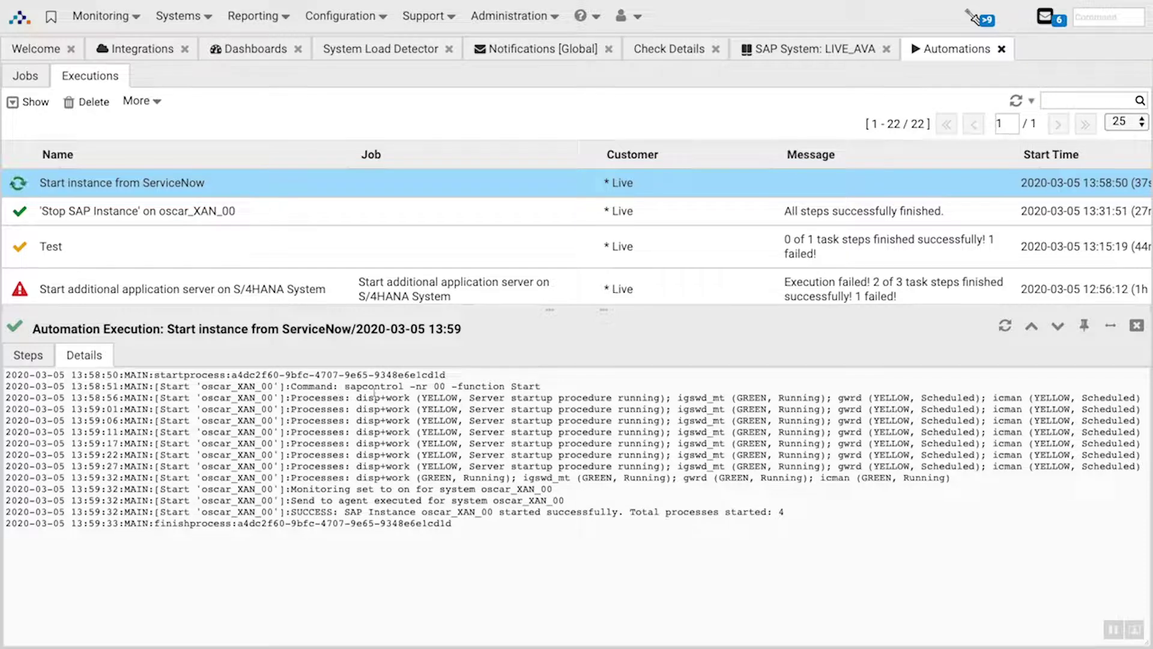
left_click(1003, 328)
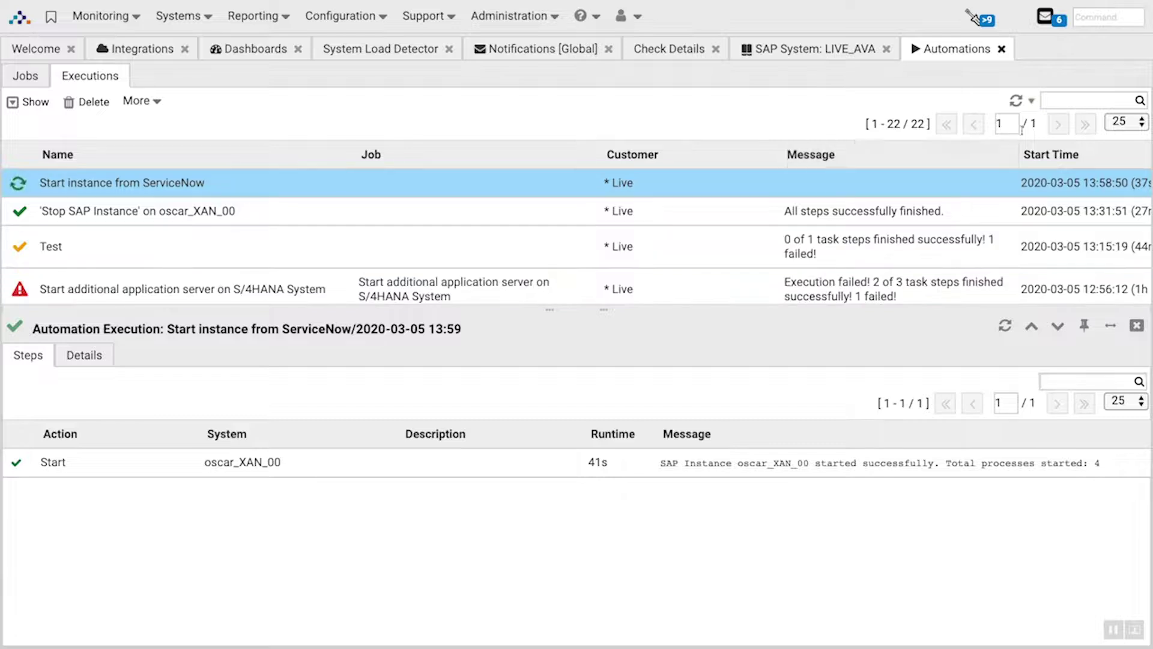
left_click(1016, 101)
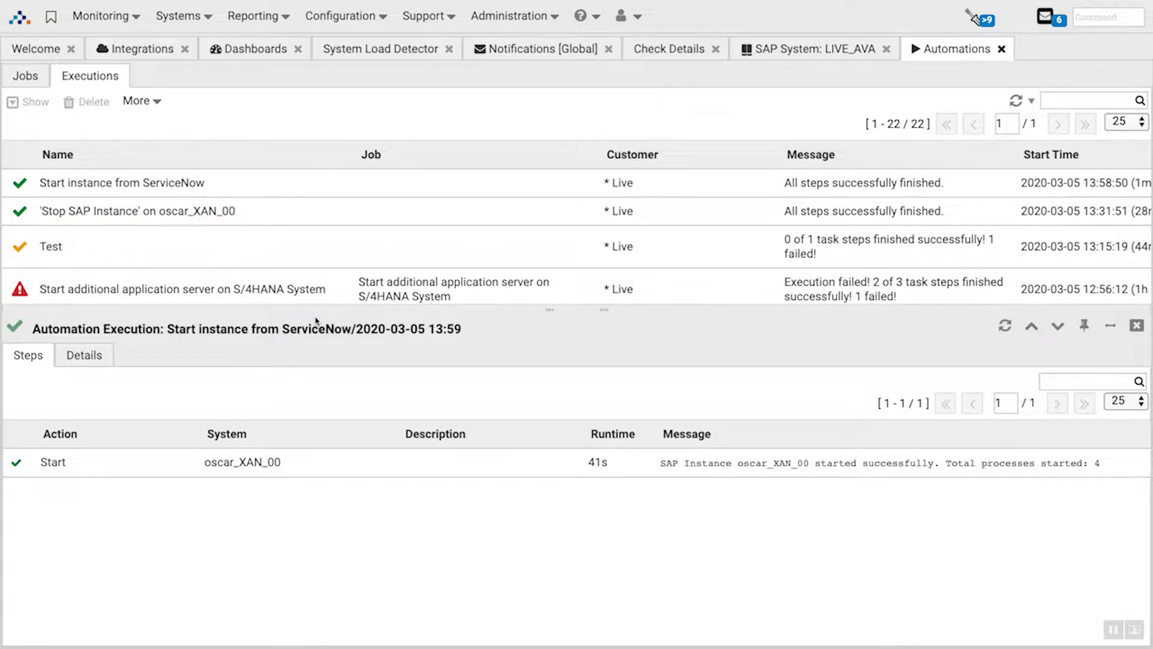
left_click(266, 186)
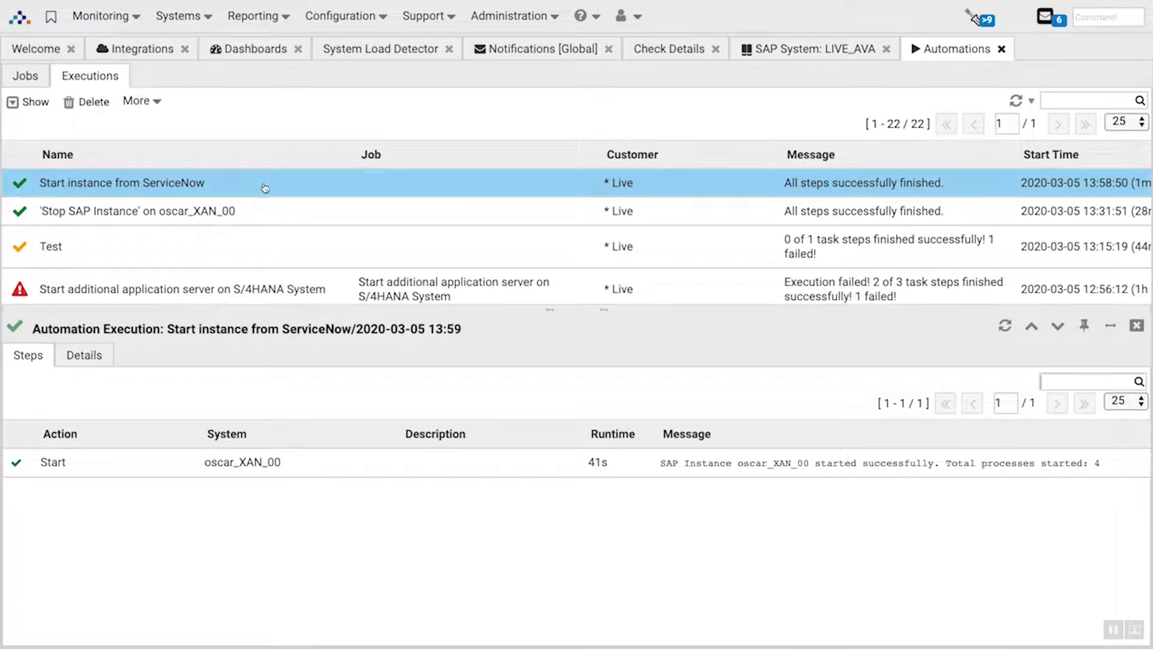
left_click(77, 363)
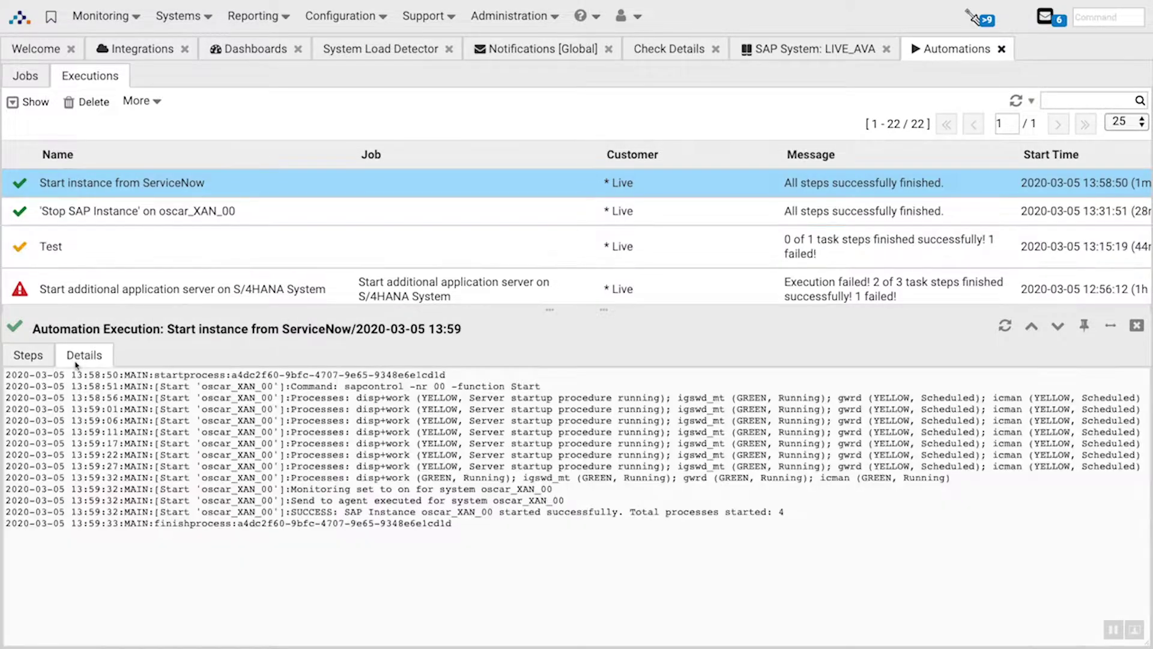
left_click(36, 360)
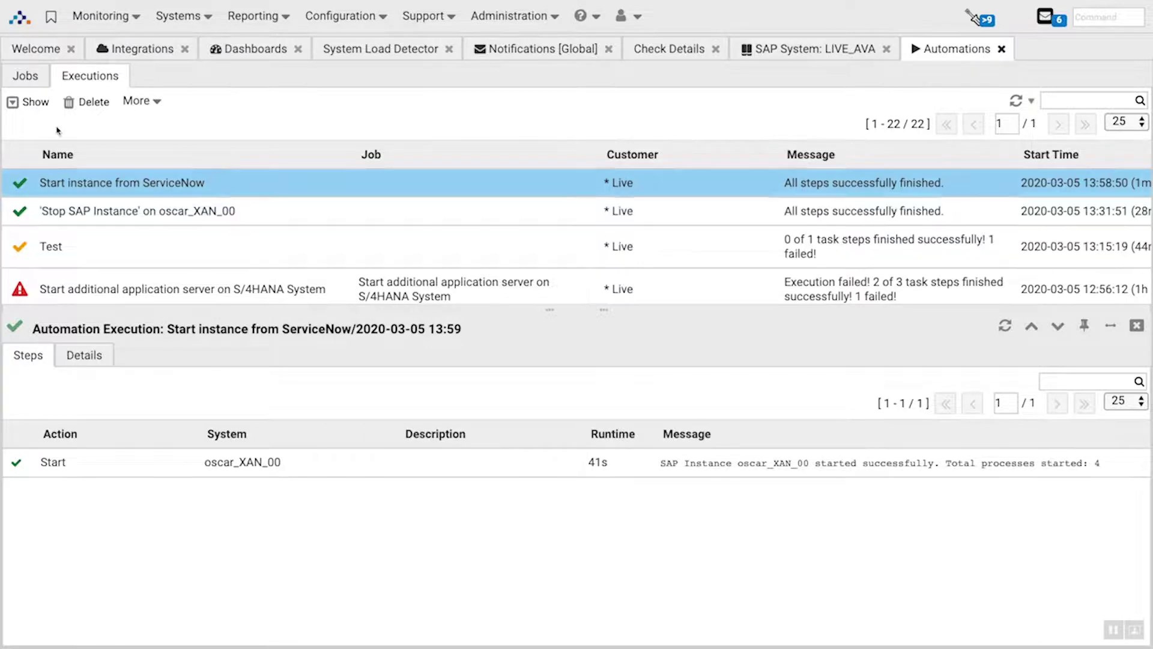
Step: View the automation jobs and check oscar_XAN_00 on the System Load Detector dashboard and in the ServiceNow portal's Landscape Overview
left_click(26, 76)
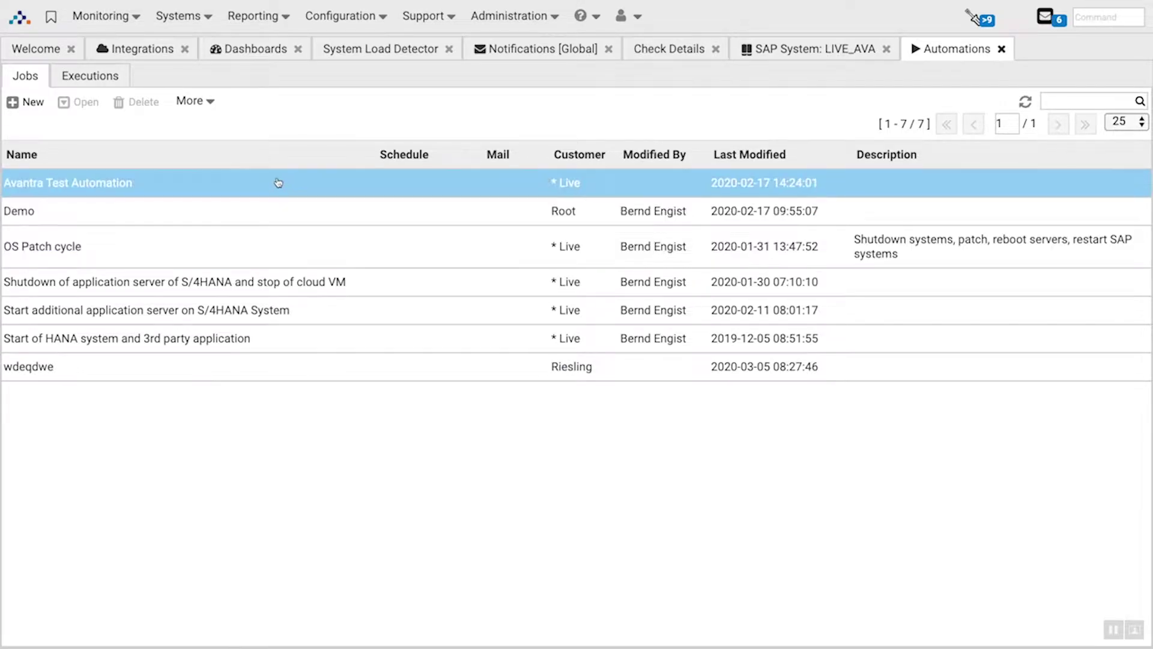
left_click(361, 51)
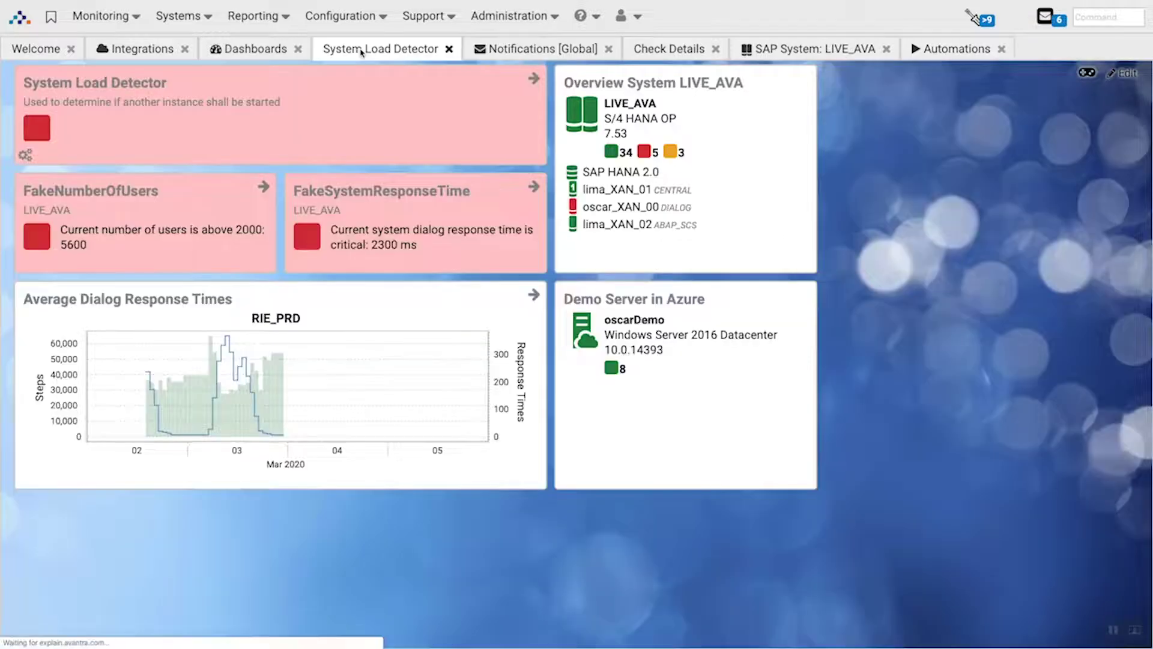
mouse_move(580, 210)
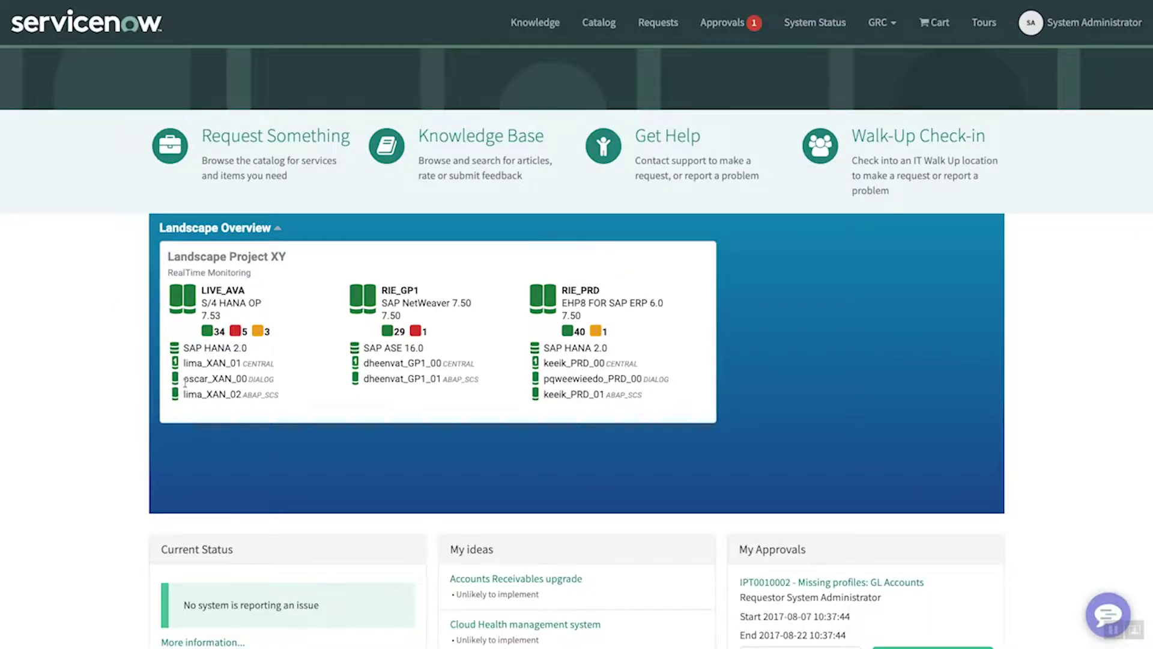
mouse_move(184, 378)
left_mouse_down()
mouse_move(241, 378)
mouse_move(185, 379)
left_mouse_up()
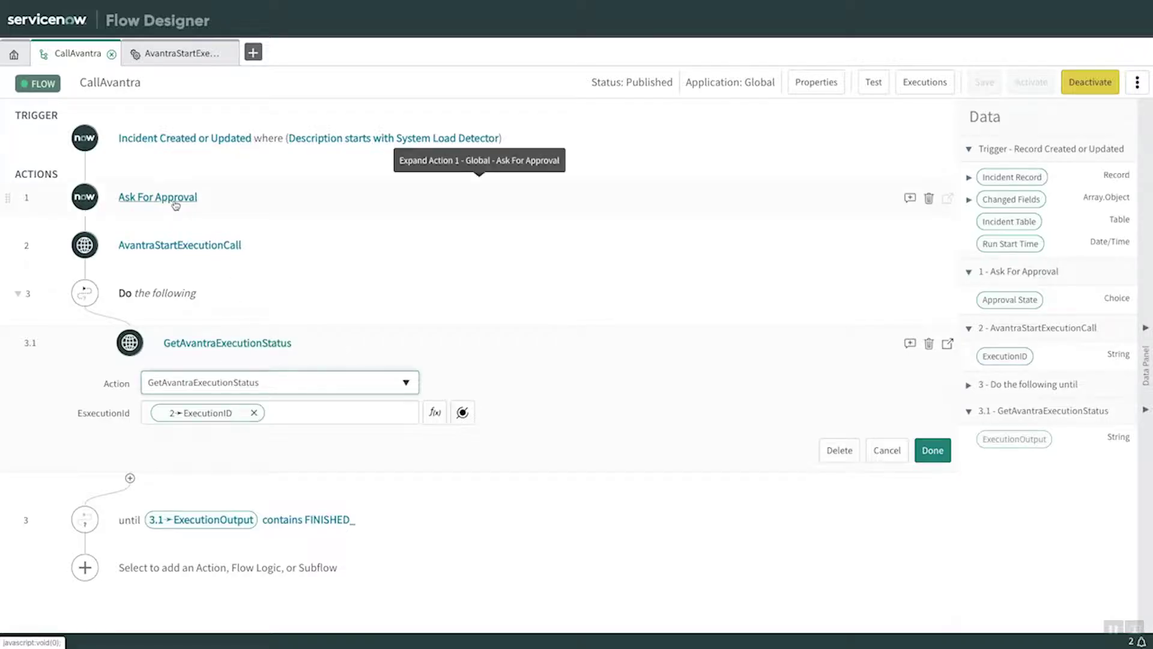
Step: In ServiceNow Flow Designer, open the most recent CallAvantra run from the list of executions
left_click(13, 55)
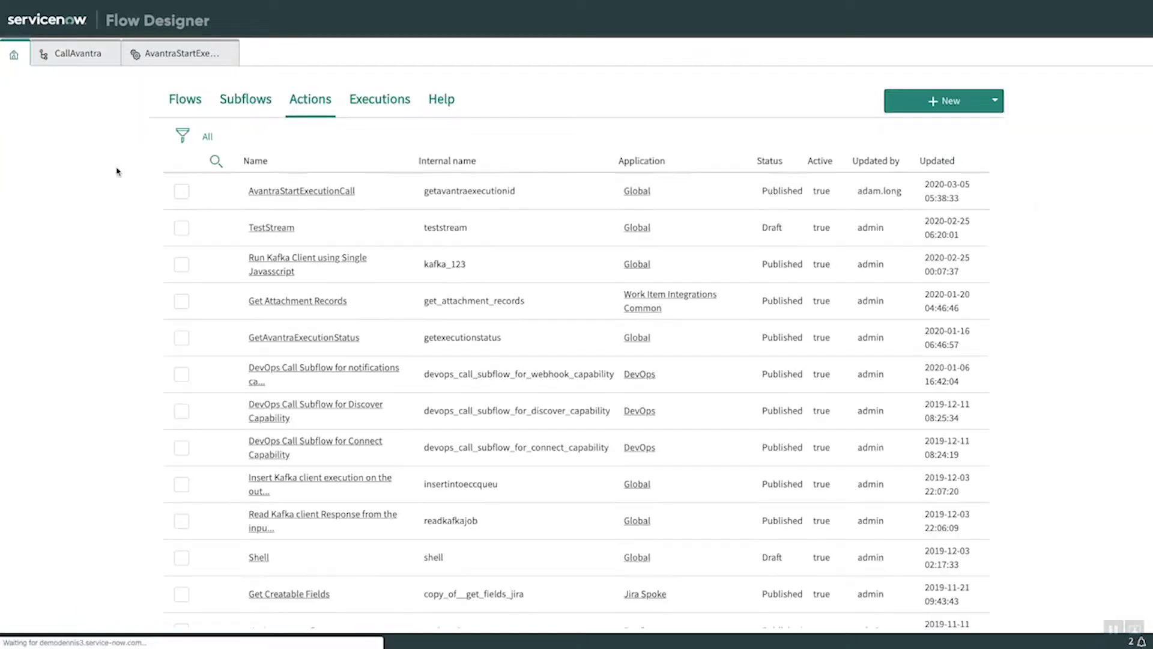
left_click(382, 103)
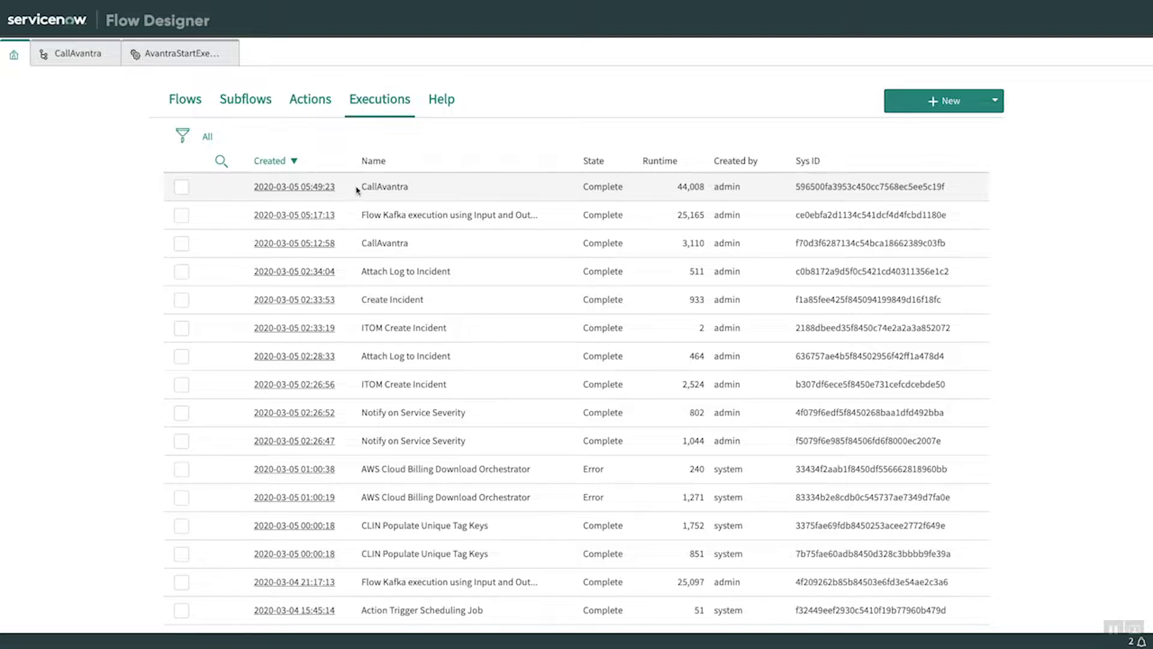
left_click(316, 187)
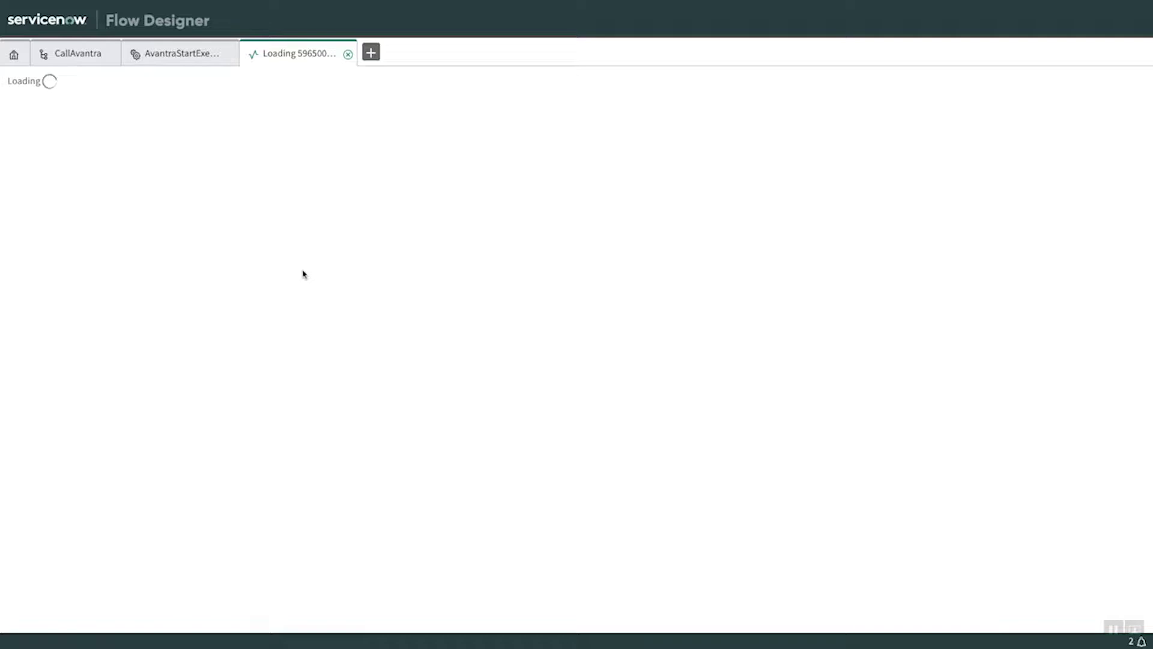